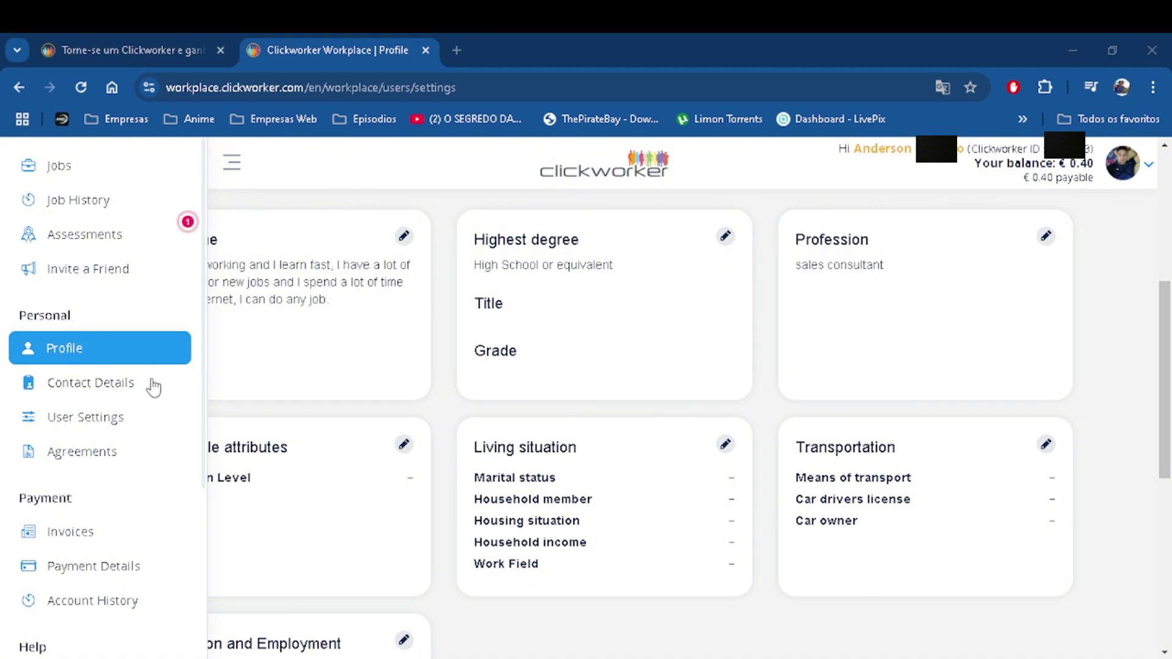
# Try translating the profile page into Portuguese with the browser's translation, and switch it back to English
pyautogui.rightClick(445, 343)
pyautogui.scroll(-3, 547, 579)
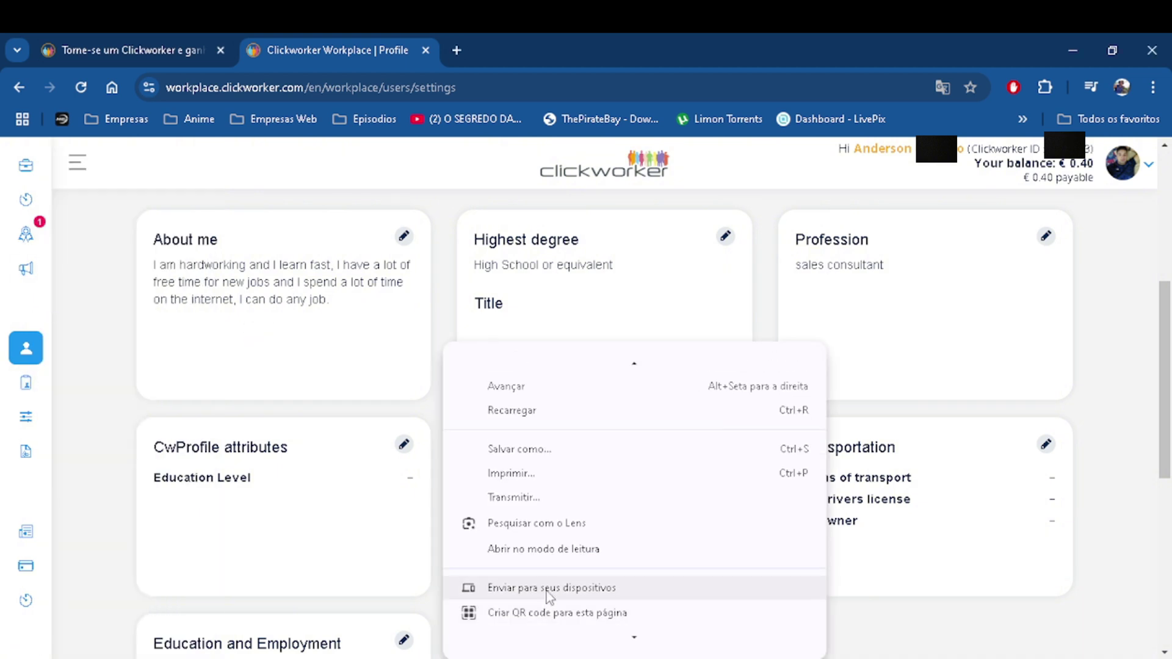
pyautogui.click(547, 571)
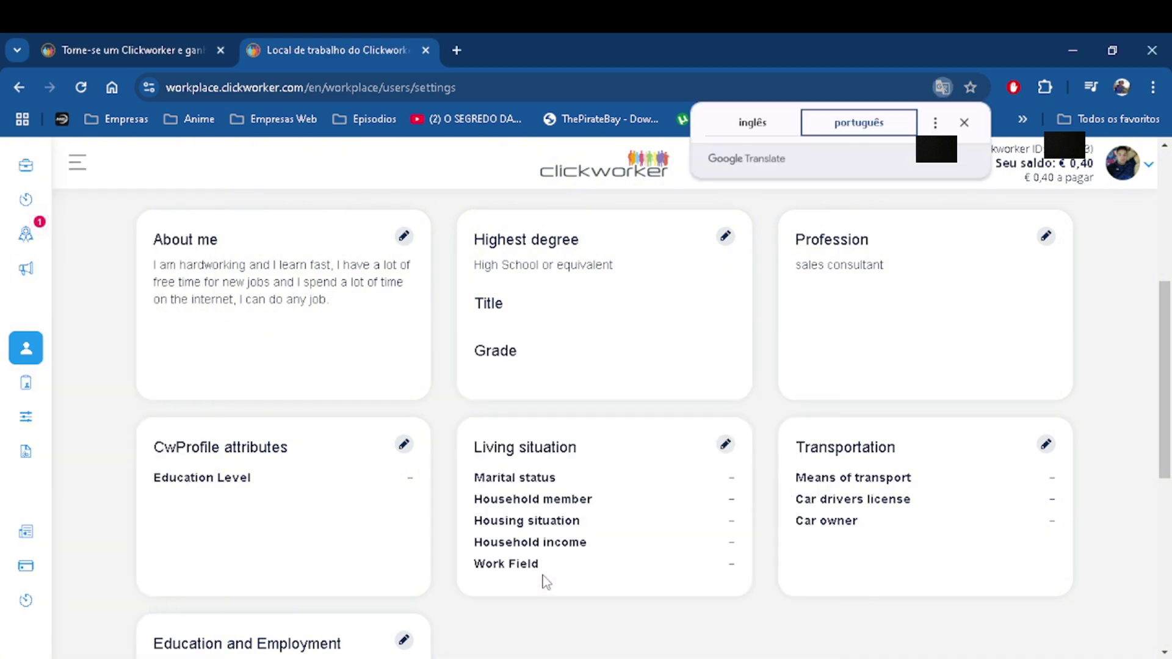
pyautogui.click(757, 123)
pyautogui.click(854, 123)
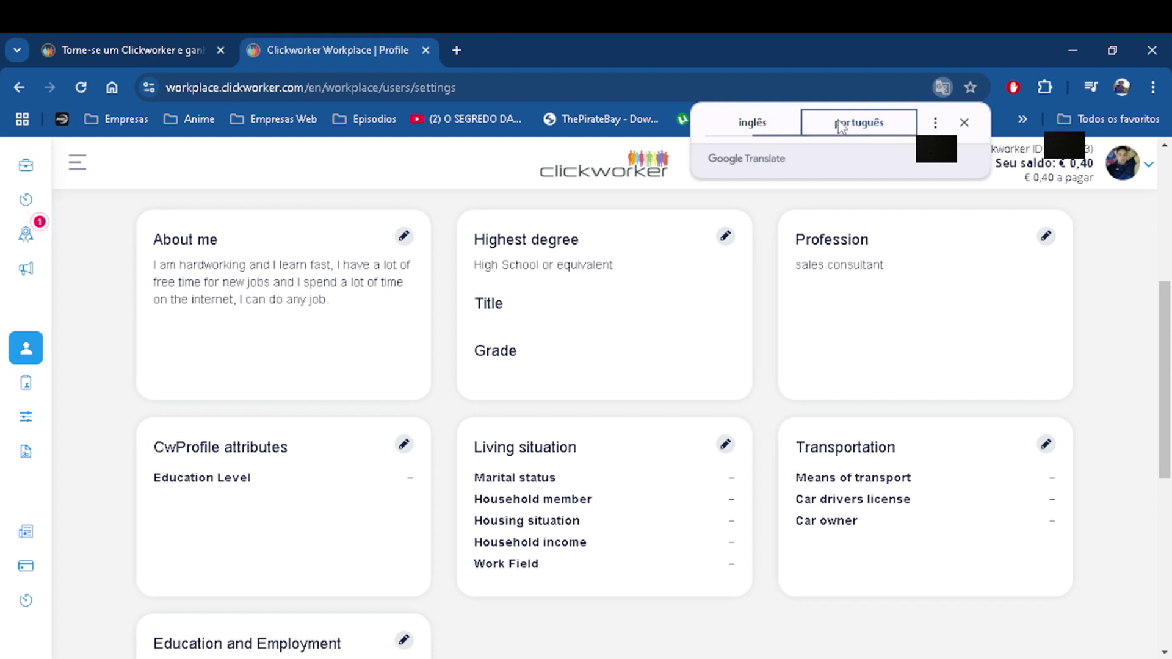
pyautogui.click(752, 122)
pyautogui.scroll(2, 318, 293)
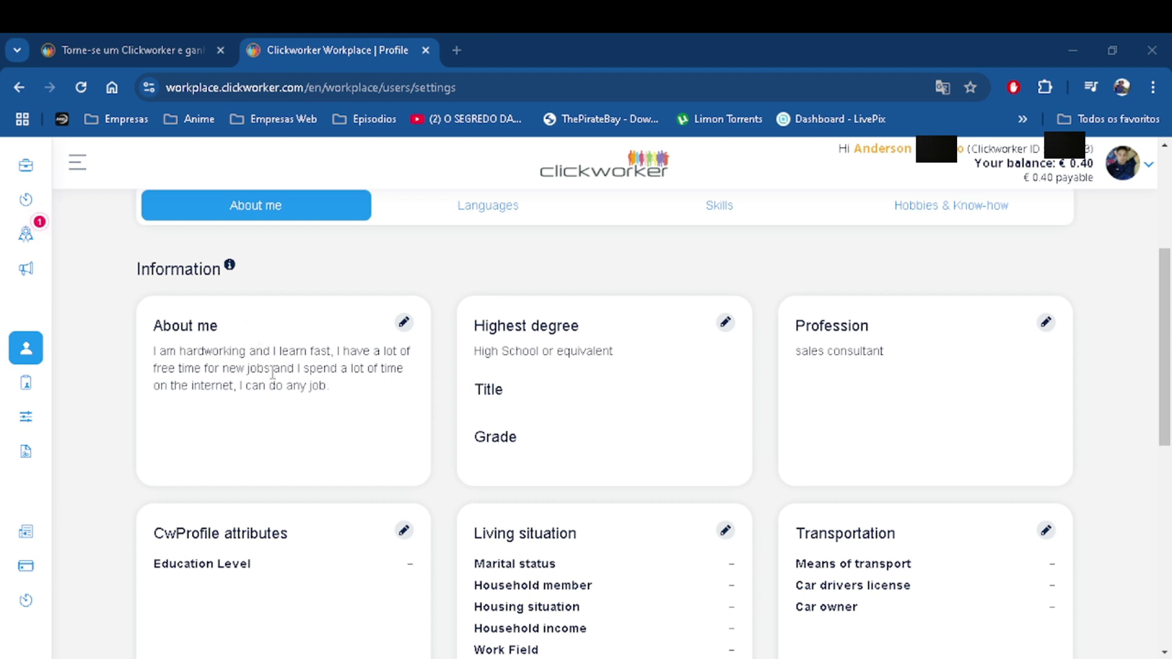
# Open the profile's Languages section and examine the native and foreign language columns
pyautogui.moveTo(26, 269)
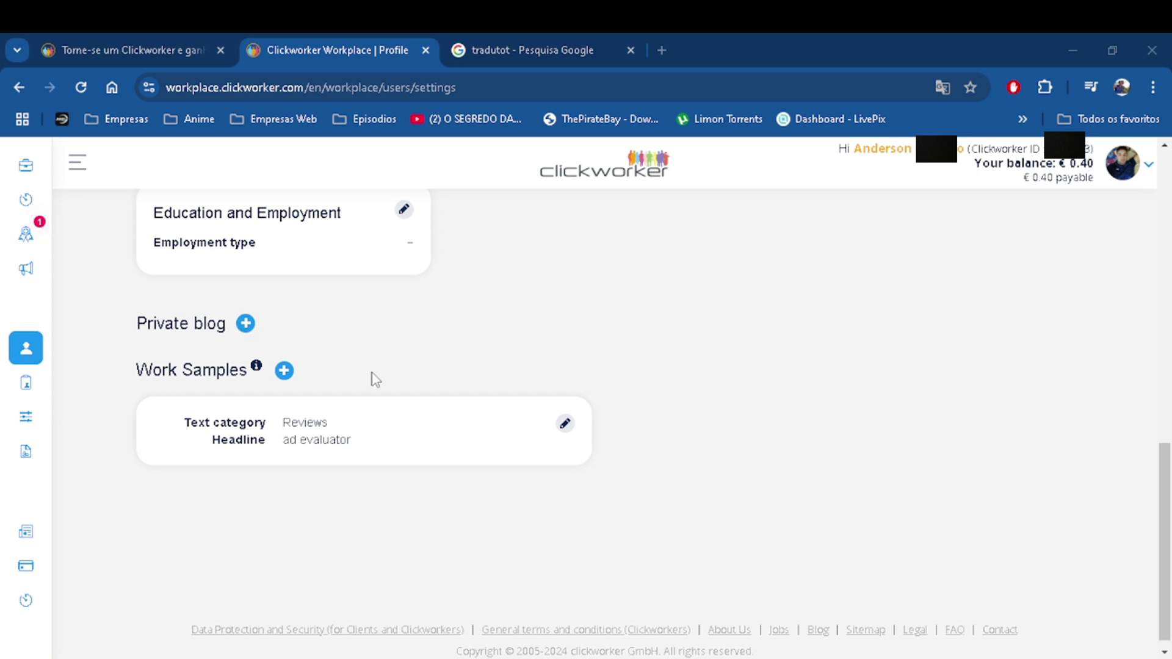
pyautogui.scroll(10, 582, 287)
pyautogui.click(492, 213)
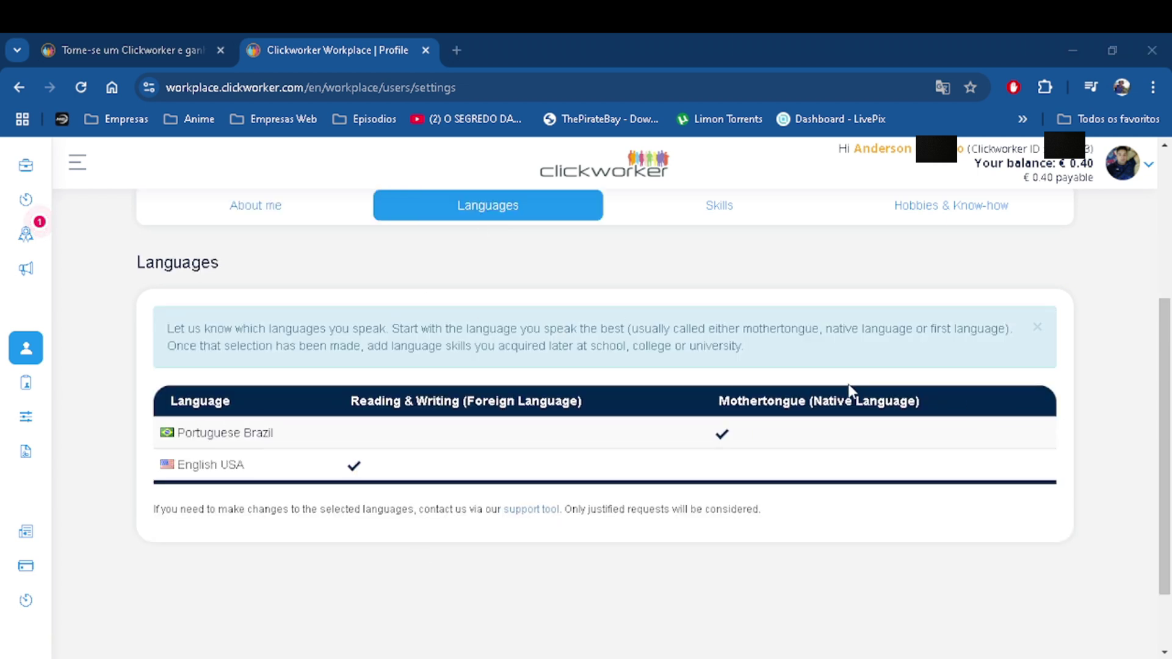
pyautogui.moveTo(712, 405); pyautogui.dragTo(927, 404)
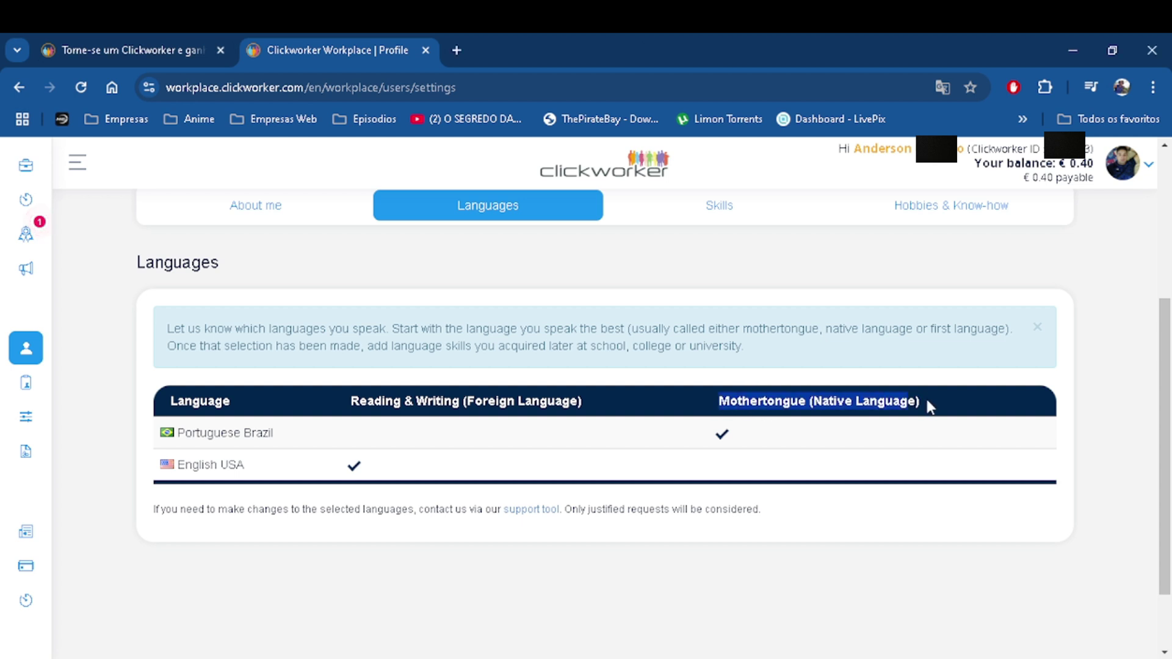
pyautogui.click(931, 399)
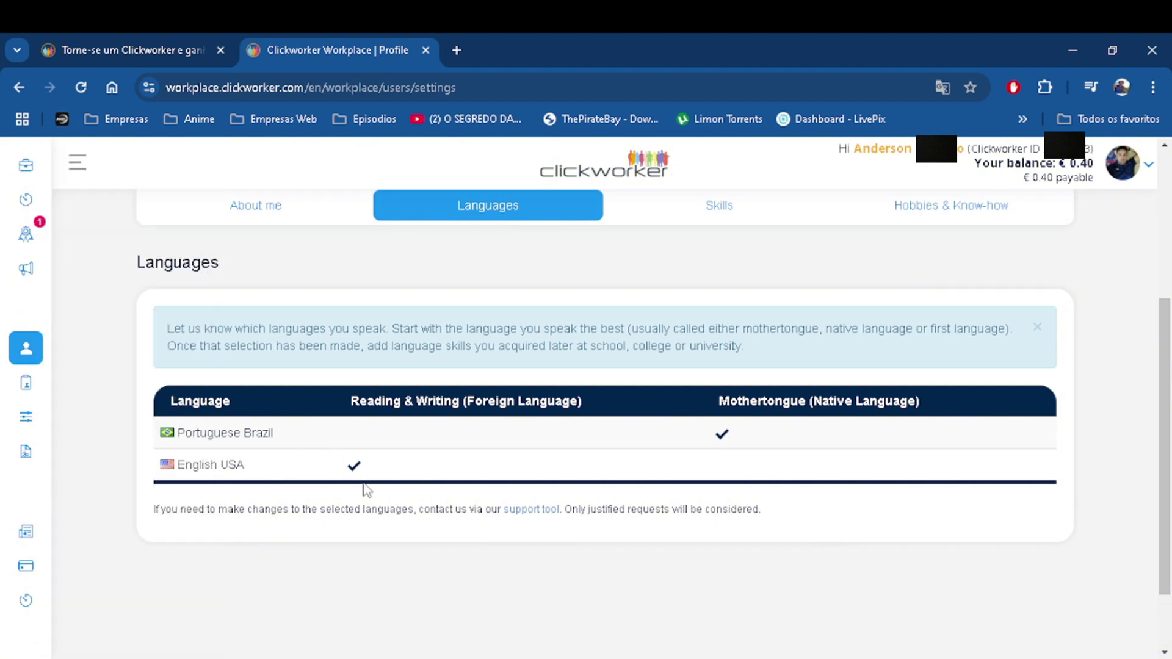
pyautogui.moveTo(354, 395); pyautogui.dragTo(569, 401)
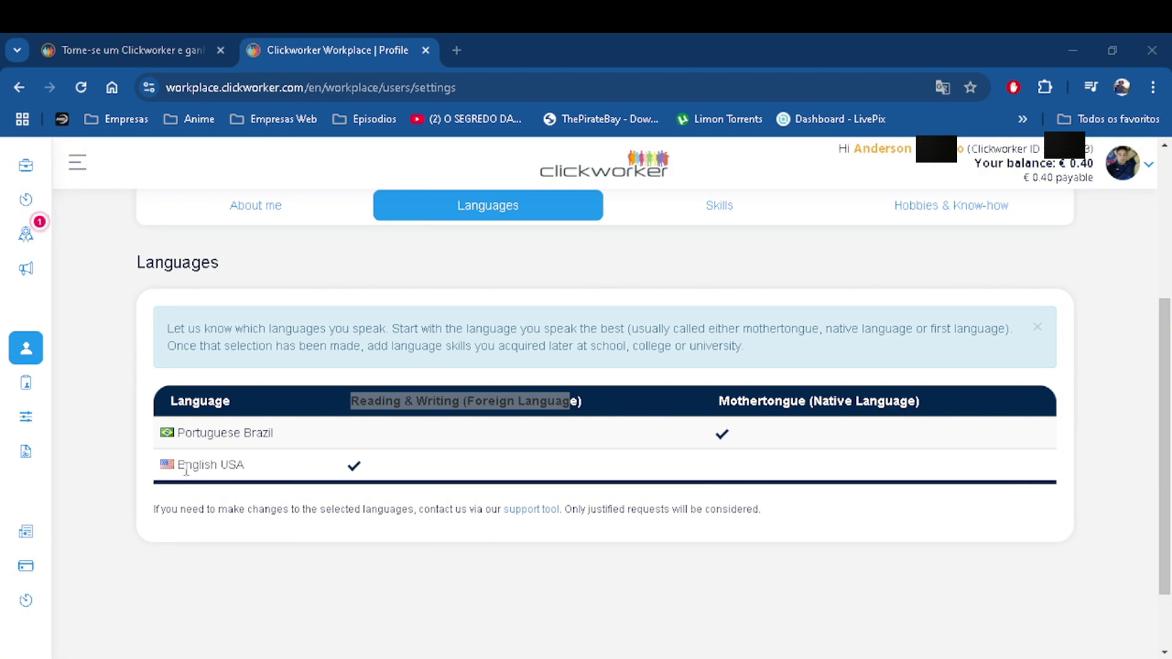
pyautogui.click(431, 550)
pyautogui.scroll(-2, 431, 550)
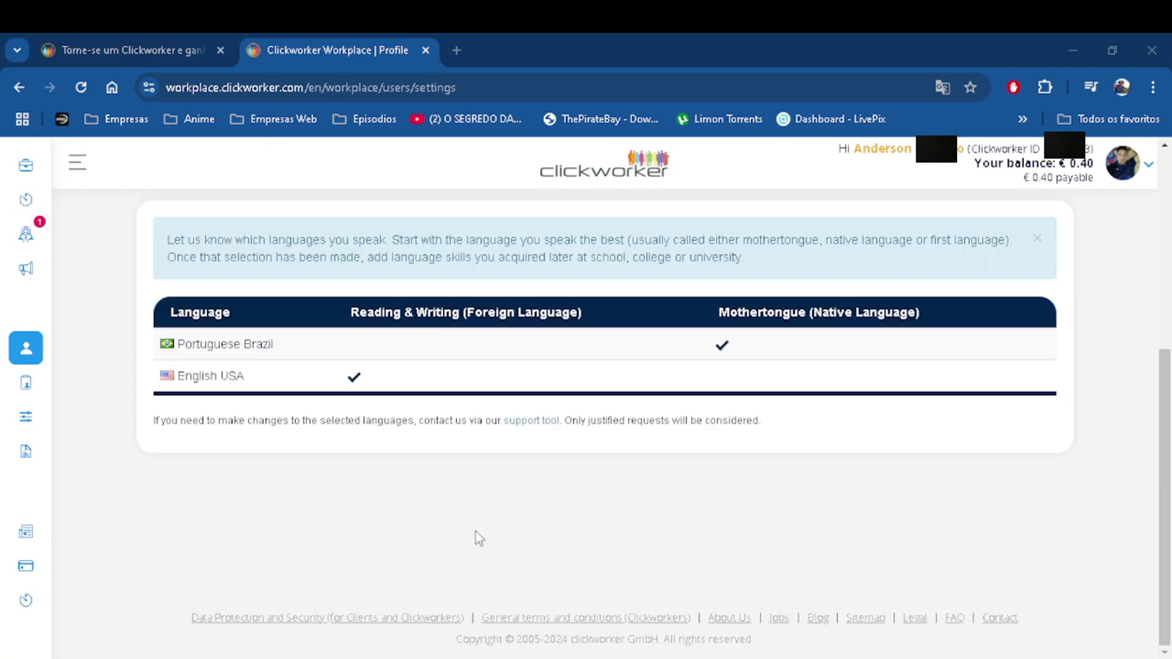
pyautogui.scroll(2, 479, 538)
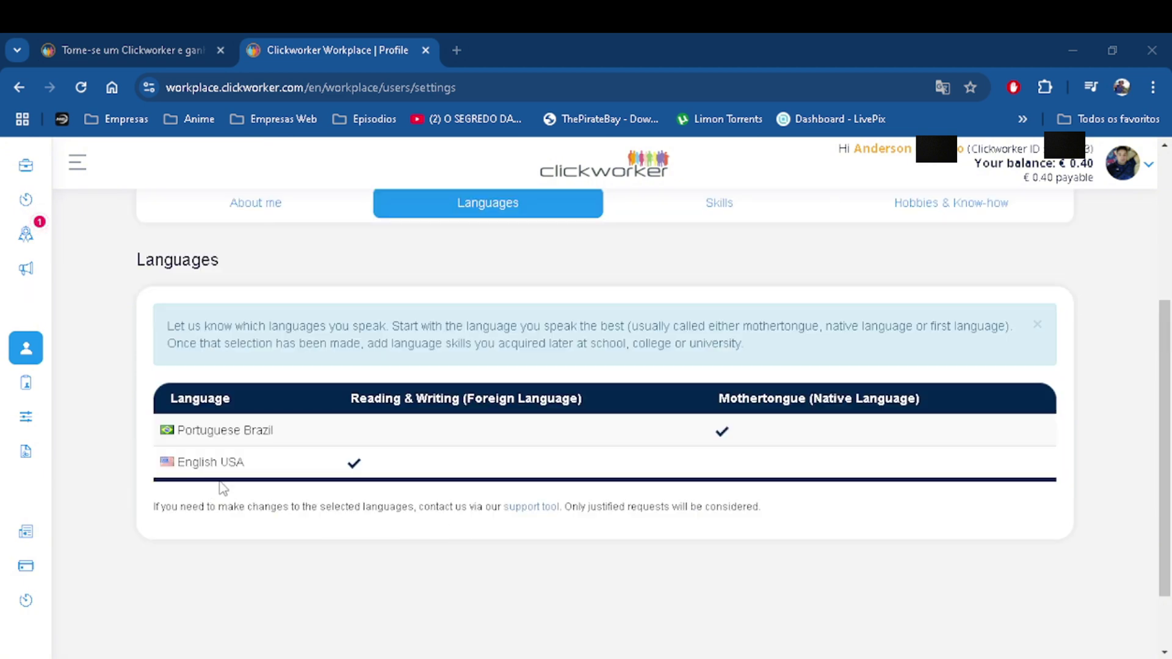
# Open the profile's Skills section and try translating the page into Portuguese, restoring English at the end
pyautogui.click(719, 202)
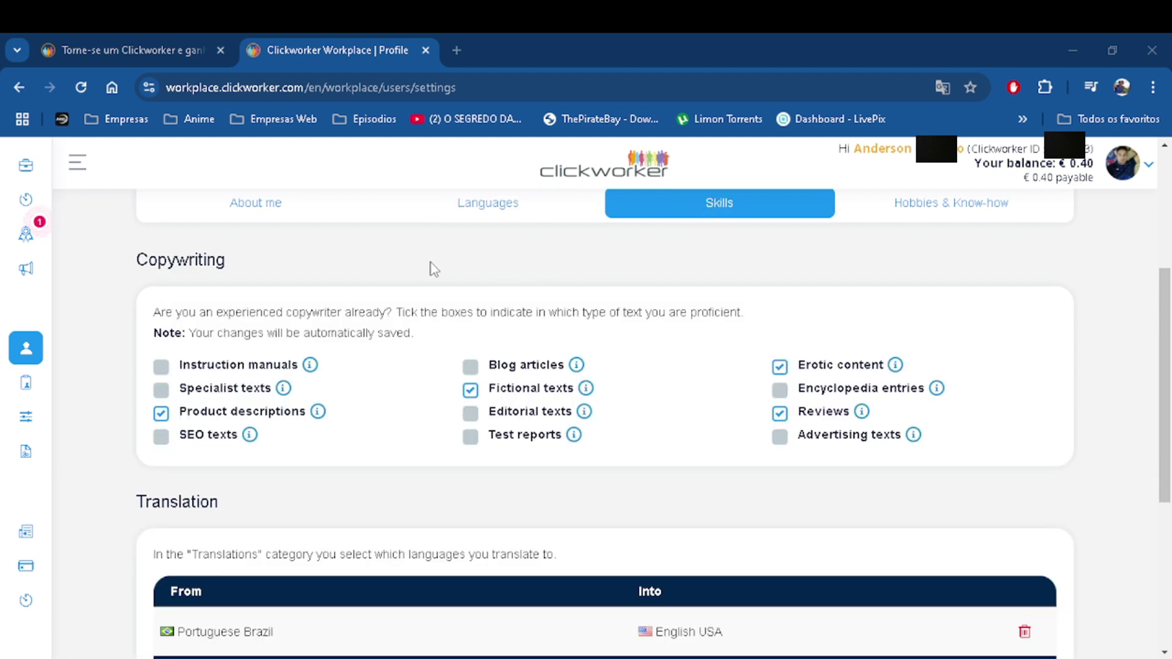
pyautogui.rightClick(379, 264)
pyautogui.click(506, 575)
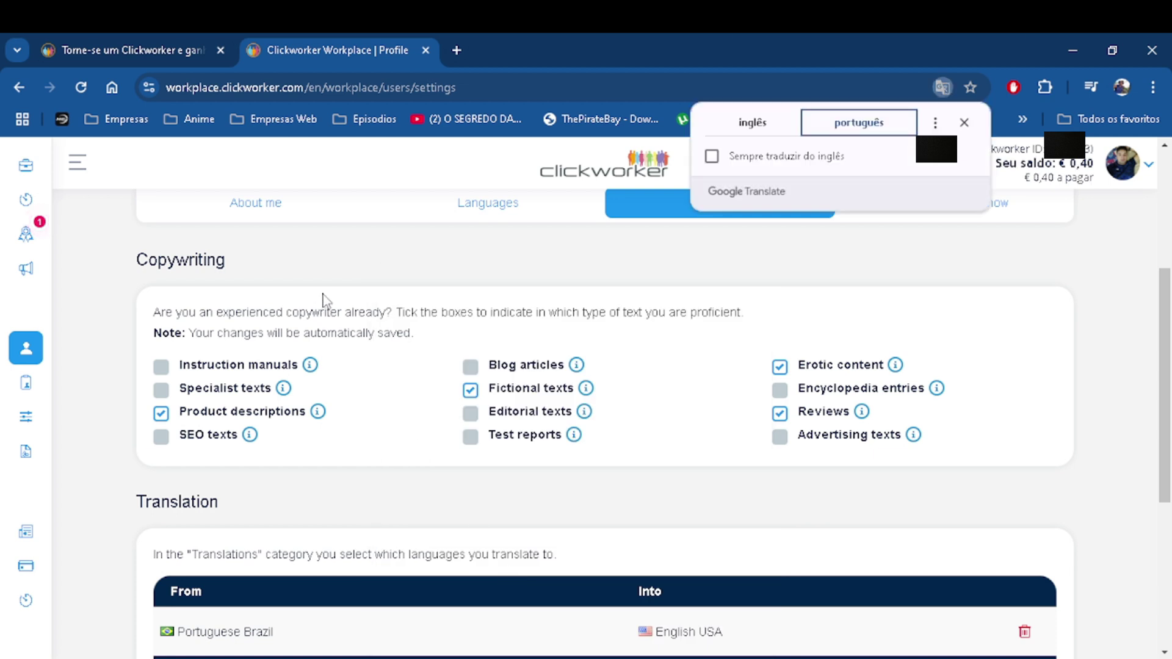
pyautogui.click(757, 123)
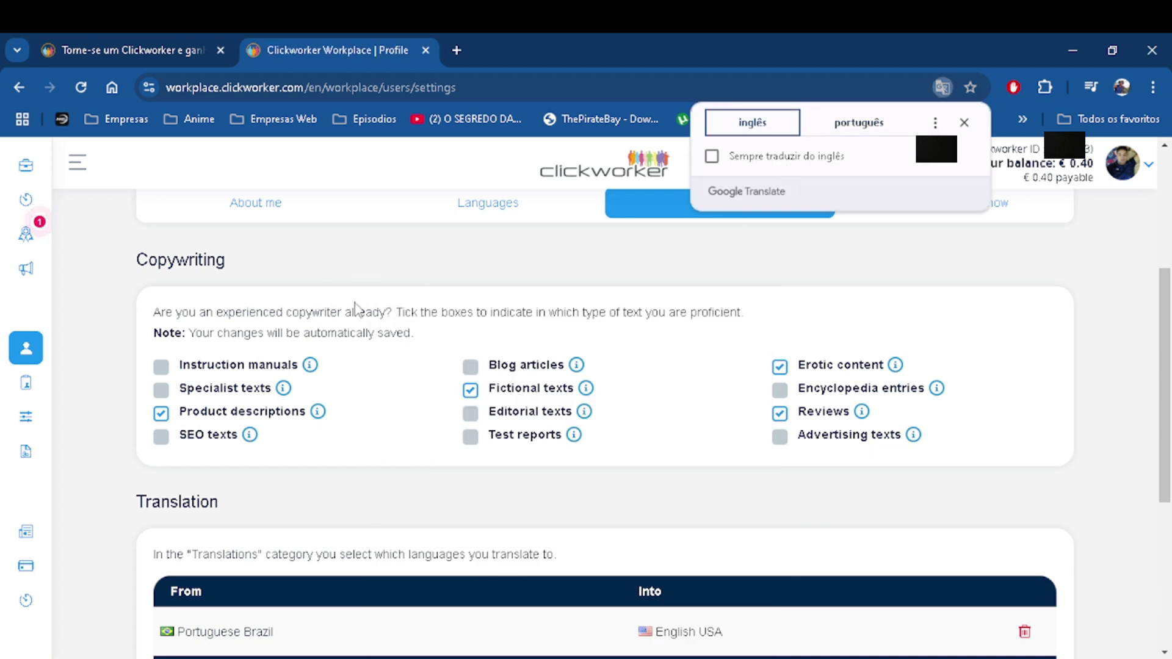
pyautogui.click(371, 261)
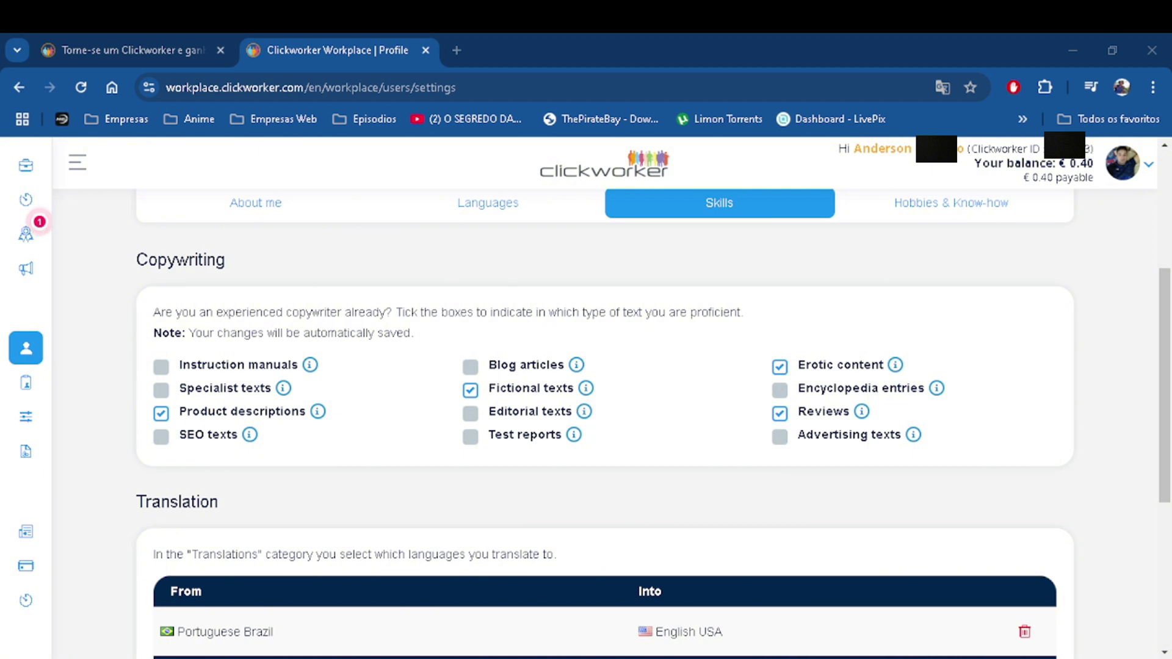
# Search Google for "tradutor" in a new browser tab and return to the Clickworker profile
pyautogui.scroll(-1, 390, 430)
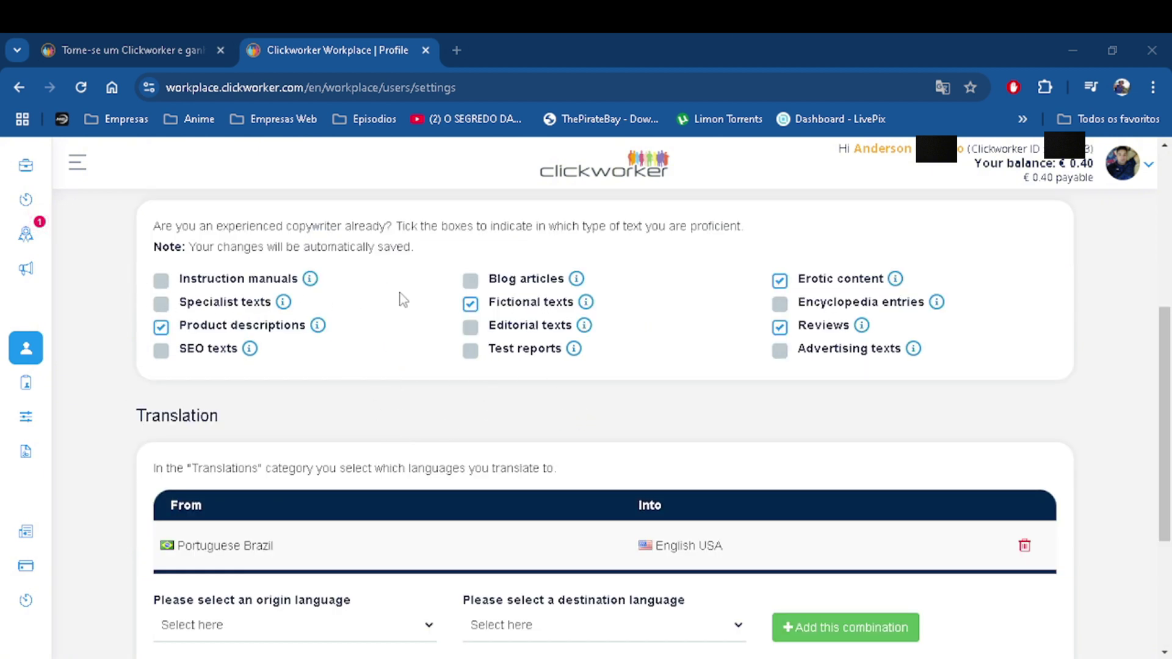
pyautogui.click(449, 44)
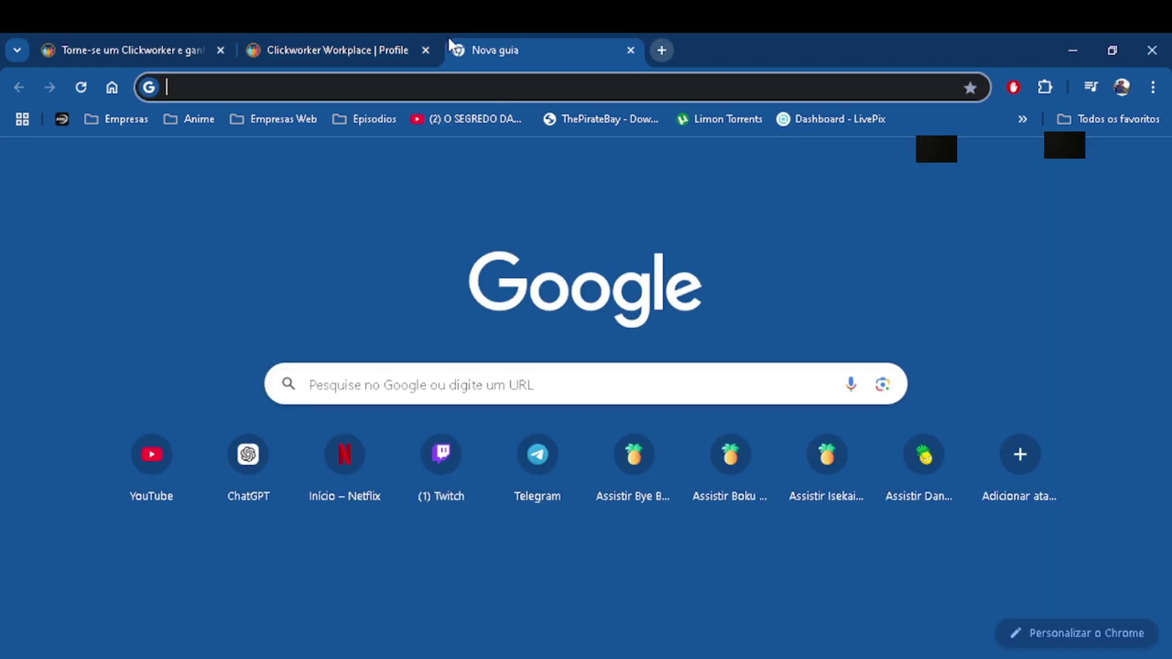
pyautogui.write('tradutor')
pyautogui.press('Return')
pyautogui.click(339, 48)
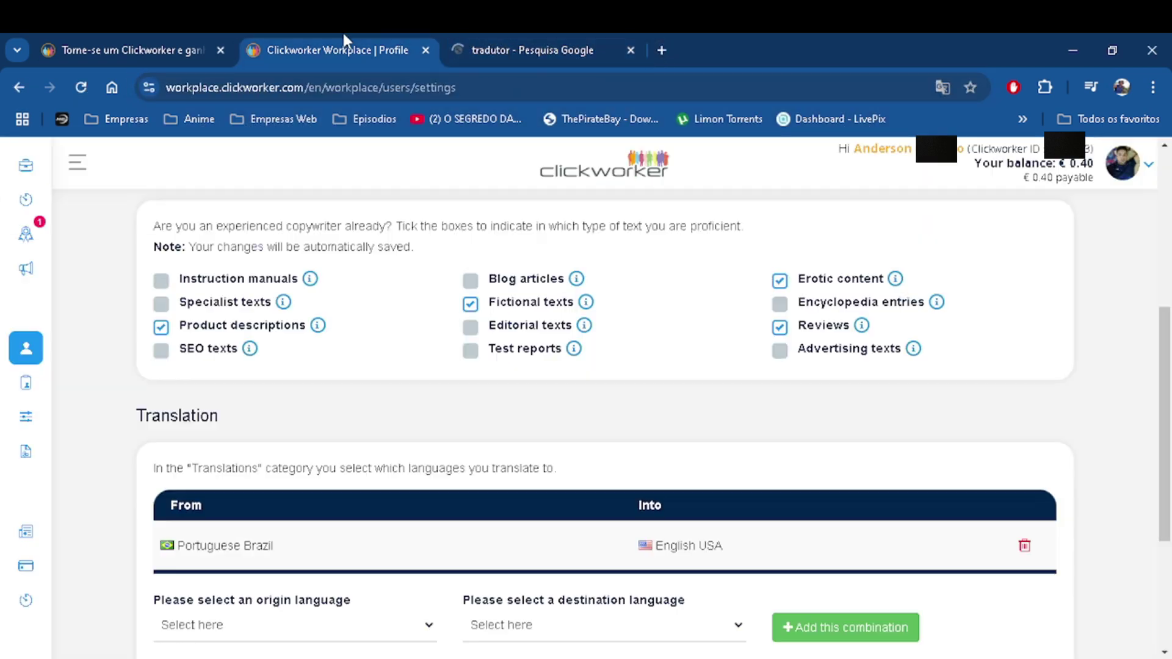
# Copy the "Instruction manuals" skill label, translate it into Portuguese with Google's translator, and return to the Skills section
pyautogui.moveTo(160, 280)
pyautogui.mouseDown()
pyautogui.moveTo(299, 279)
pyautogui.moveTo(177, 283)
pyautogui.mouseUp()
pyautogui.click(302, 286)
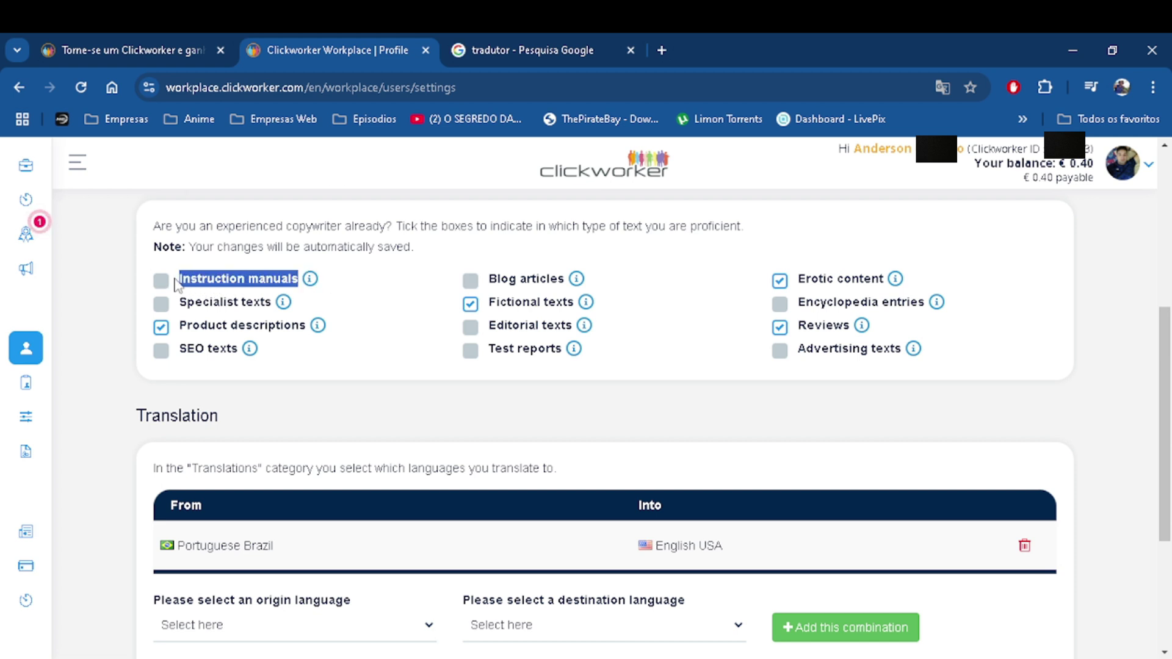
pyautogui.hotkey('ctrl', 'c')
pyautogui.click(507, 50)
pyautogui.click(266, 360)
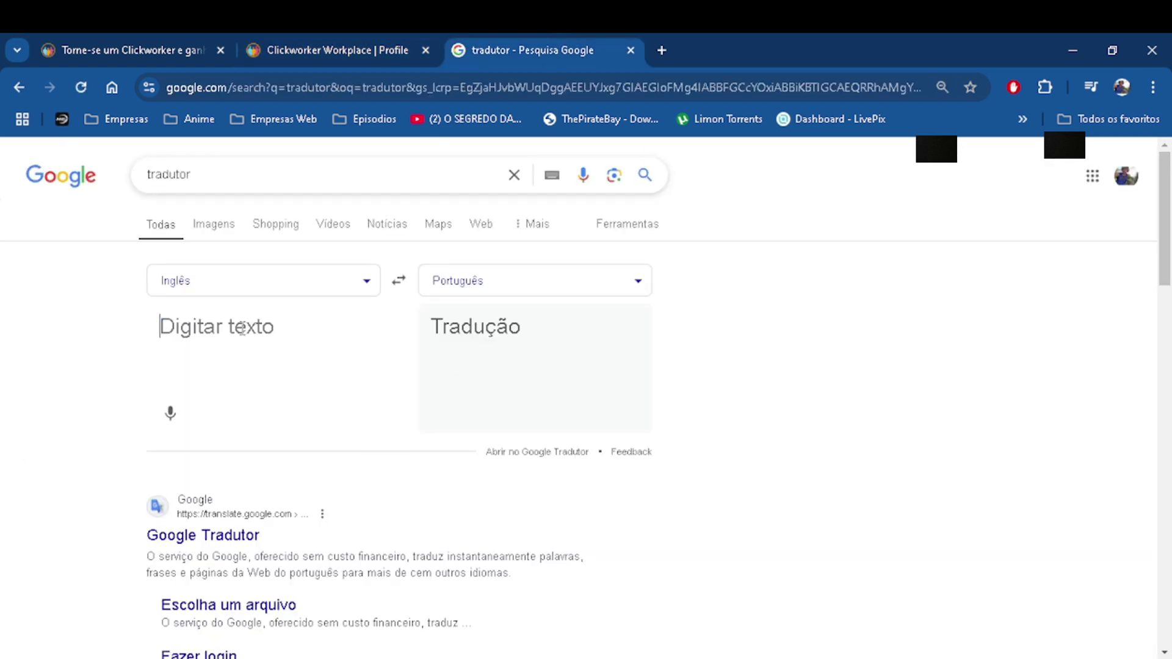
pyautogui.hotkey('ctrl', 'v')
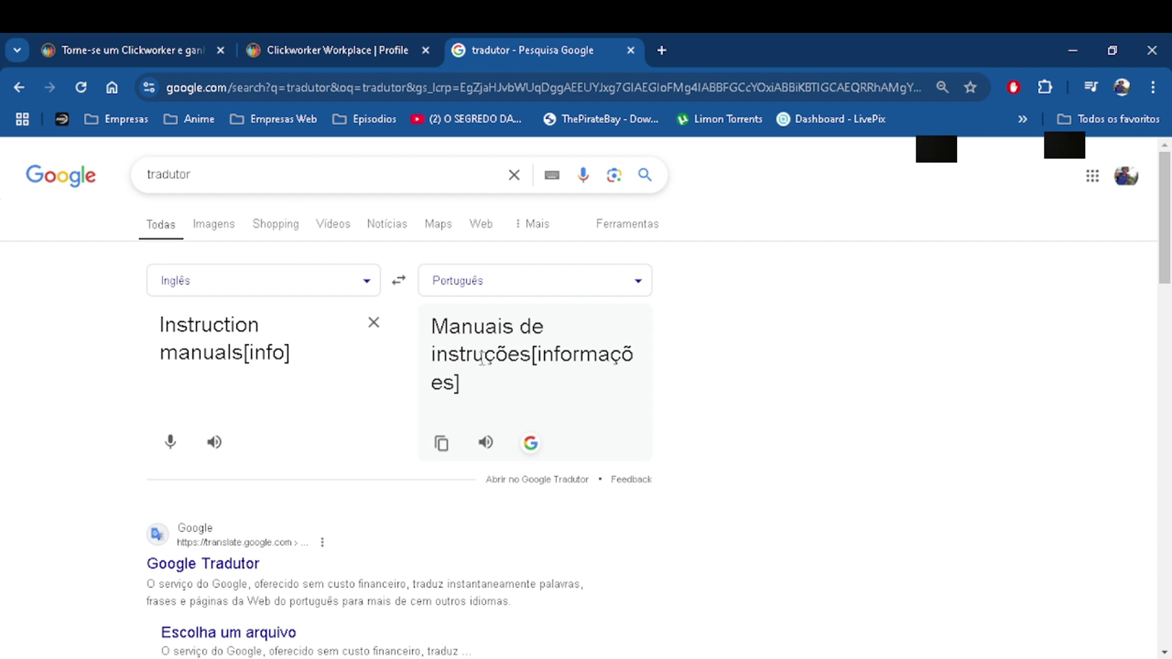
pyautogui.hotkey('ctrl', 'shift', 'Tab')
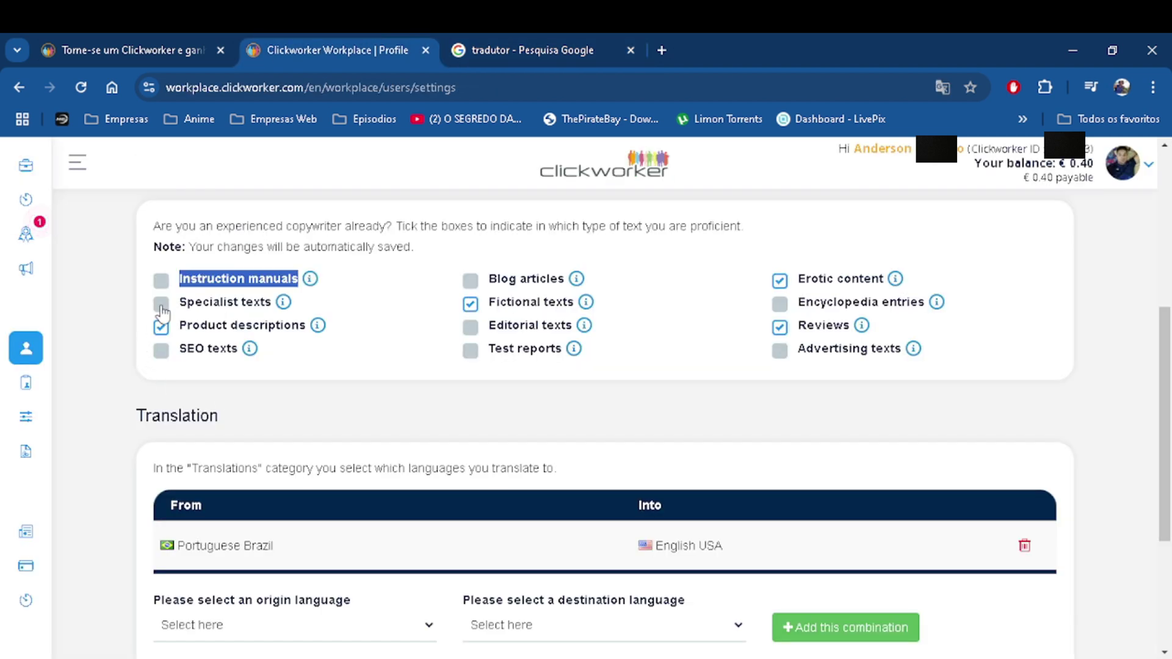
# Select the copywriting skills Instruction manuals, Specialist texts, SEO texts, Blog articles, Editorial texts, Test reports, Advertising texts and Encyclopedia entries
pyautogui.click(163, 284)
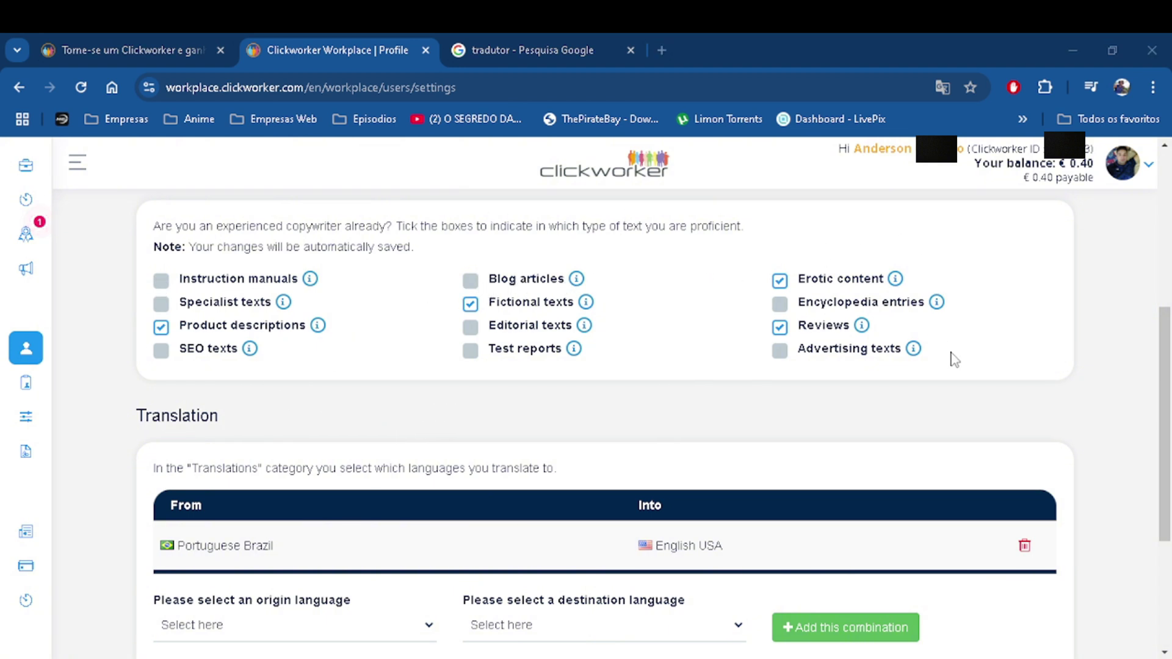
pyautogui.click(160, 281)
pyautogui.click(161, 303)
pyautogui.click(161, 351)
pyautogui.click(470, 280)
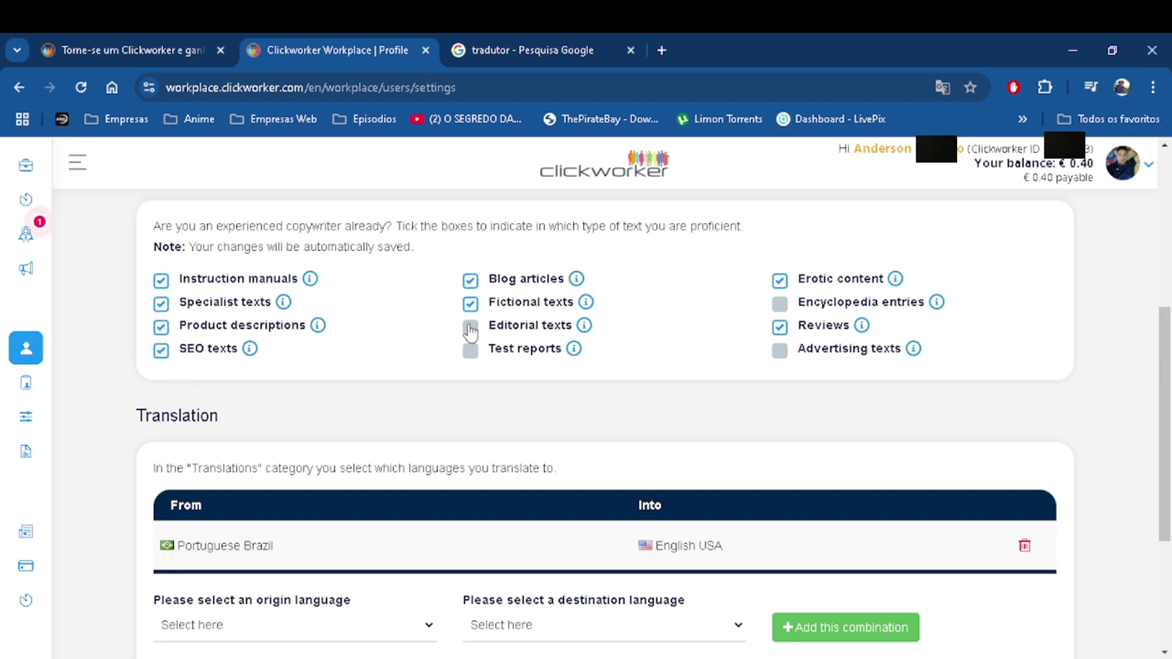
pyautogui.click(470, 327)
pyautogui.click(470, 350)
pyautogui.click(778, 352)
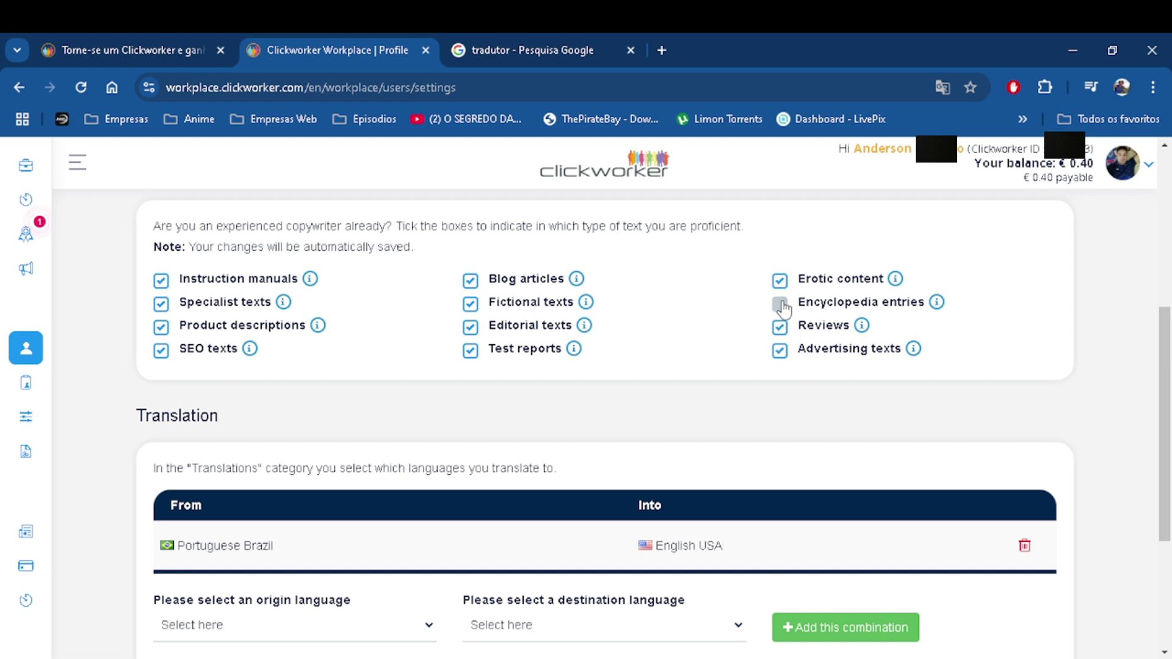
pyautogui.click(779, 304)
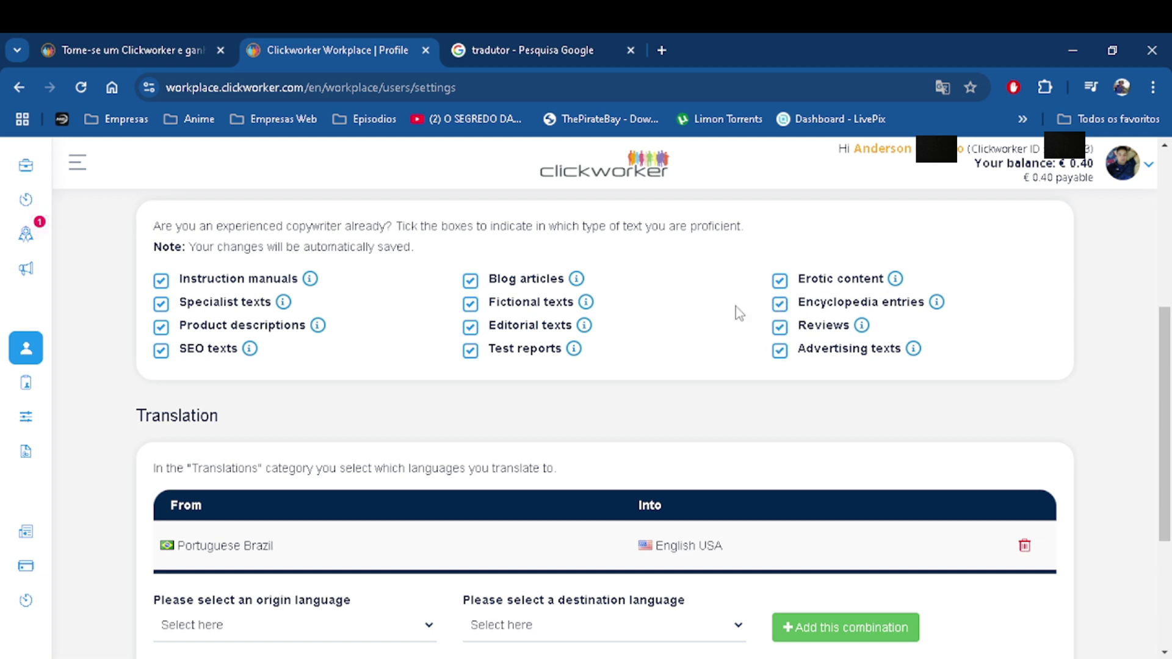
# Deselect Blog articles and Editorial texts in the copywriting skills
pyautogui.click(470, 280)
pyautogui.click(470, 327)
# Examine the Translation skills, including the From and Into languages, and look back over the copywriting selections
pyautogui.scroll(-3, 627, 316)
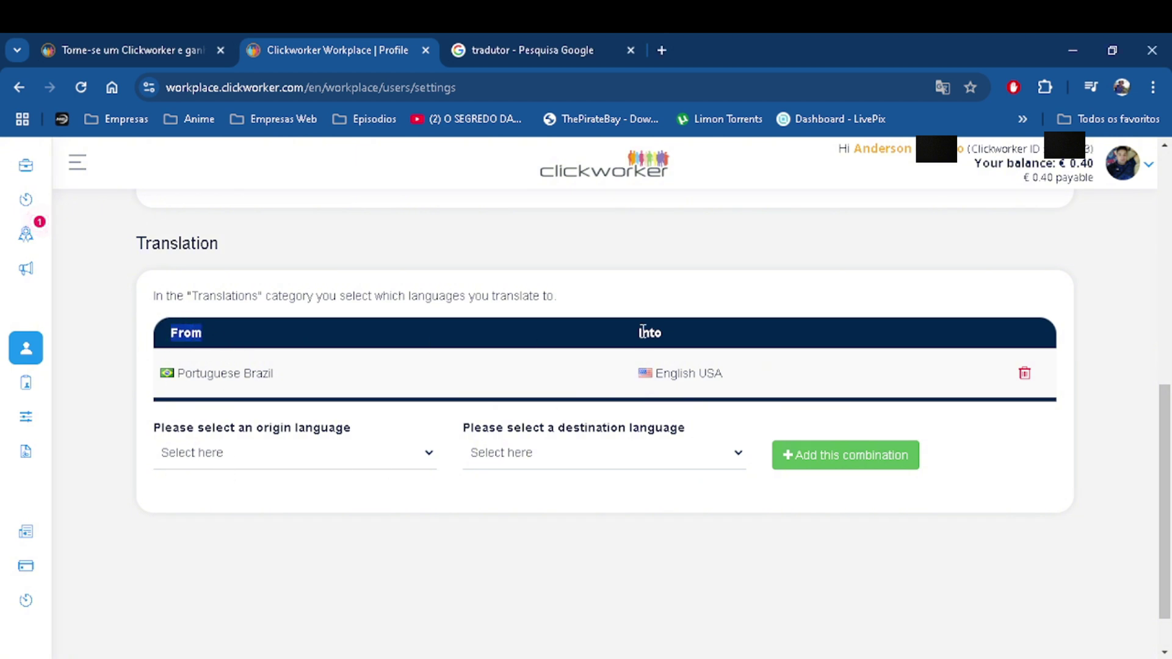
pyautogui.moveTo(637, 332); pyautogui.dragTo(706, 338)
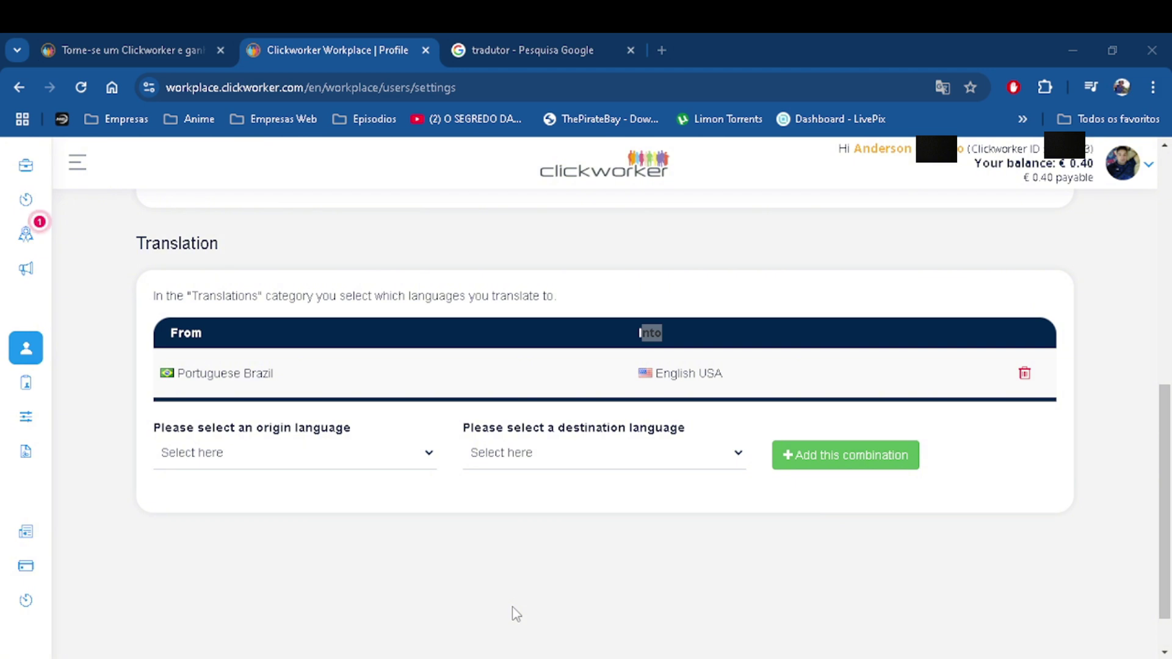
pyautogui.scroll(-1, 627, 480)
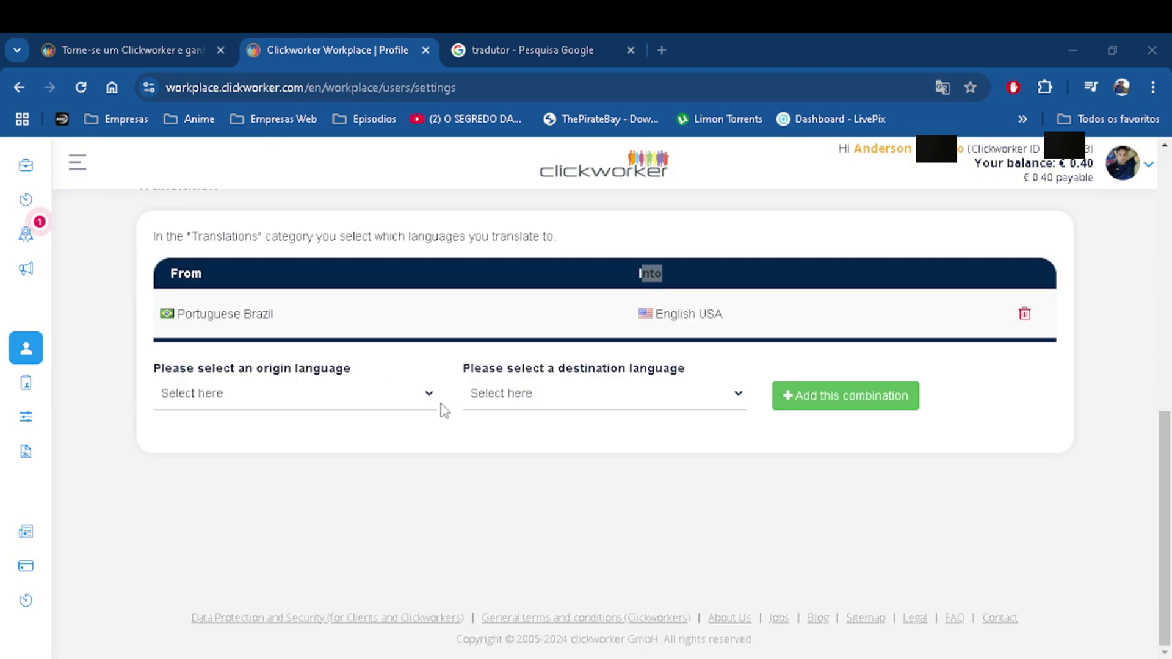
pyautogui.scroll(3, 447, 471)
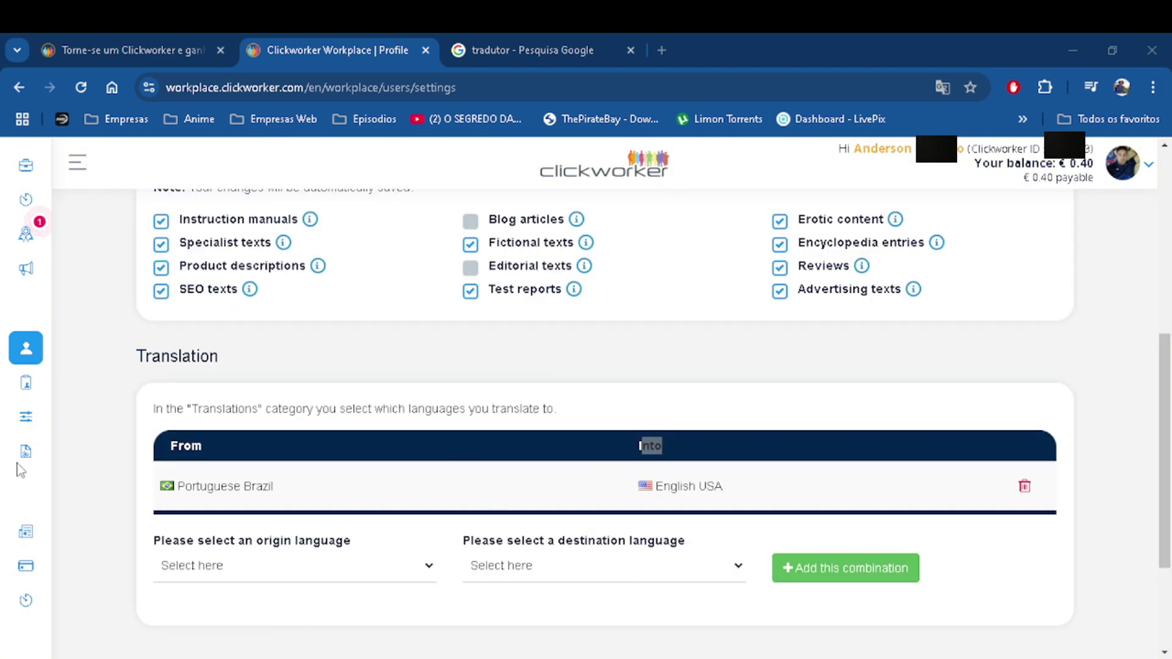
pyautogui.scroll(-1, 455, 506)
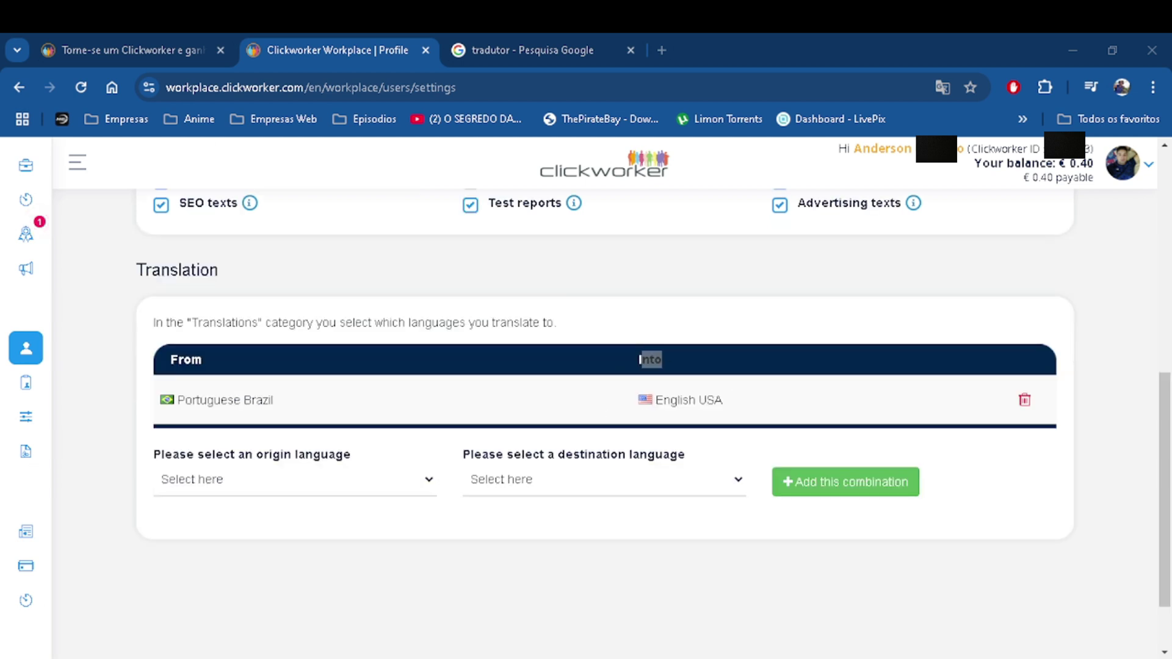
pyautogui.scroll(5, 837, 401)
pyautogui.scroll(-1, 832, 400)
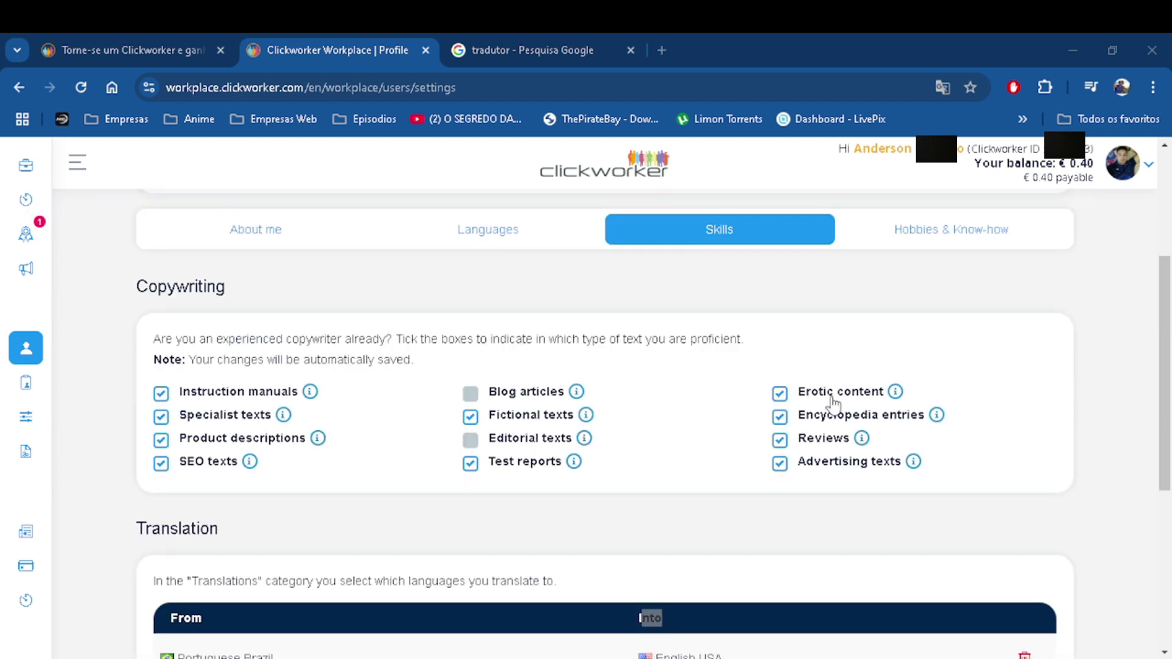
# Open the Hobbies & Know-how section and look over the Sports and Lifestyle fields of interest
pyautogui.click(946, 230)
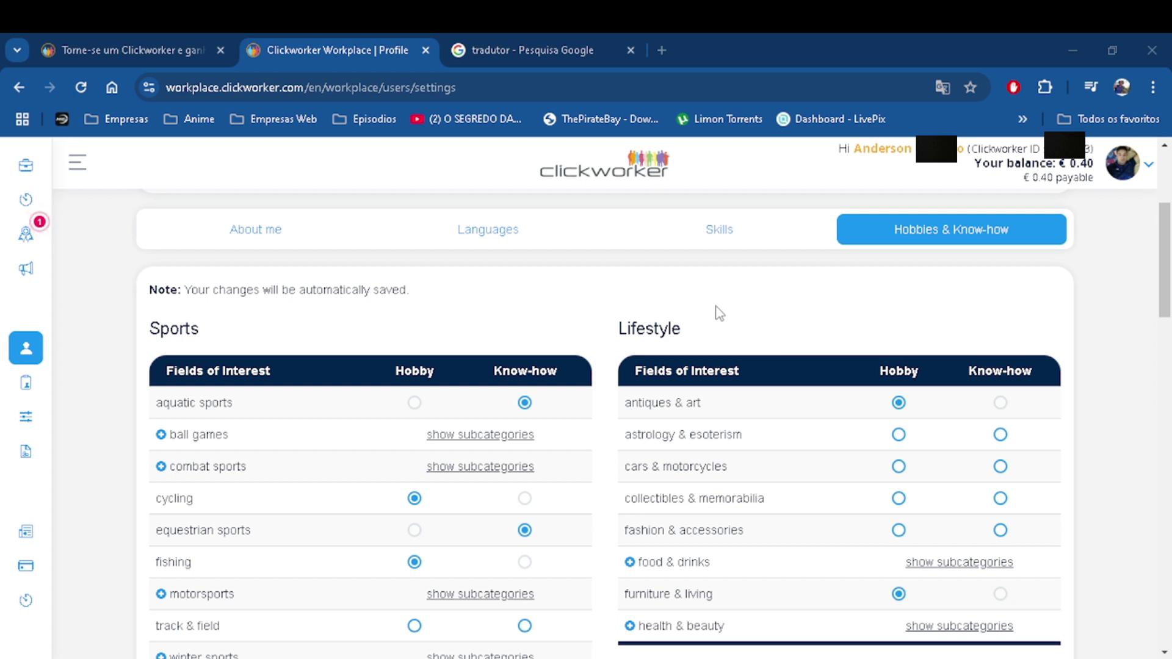
pyautogui.scroll(-3, 677, 322)
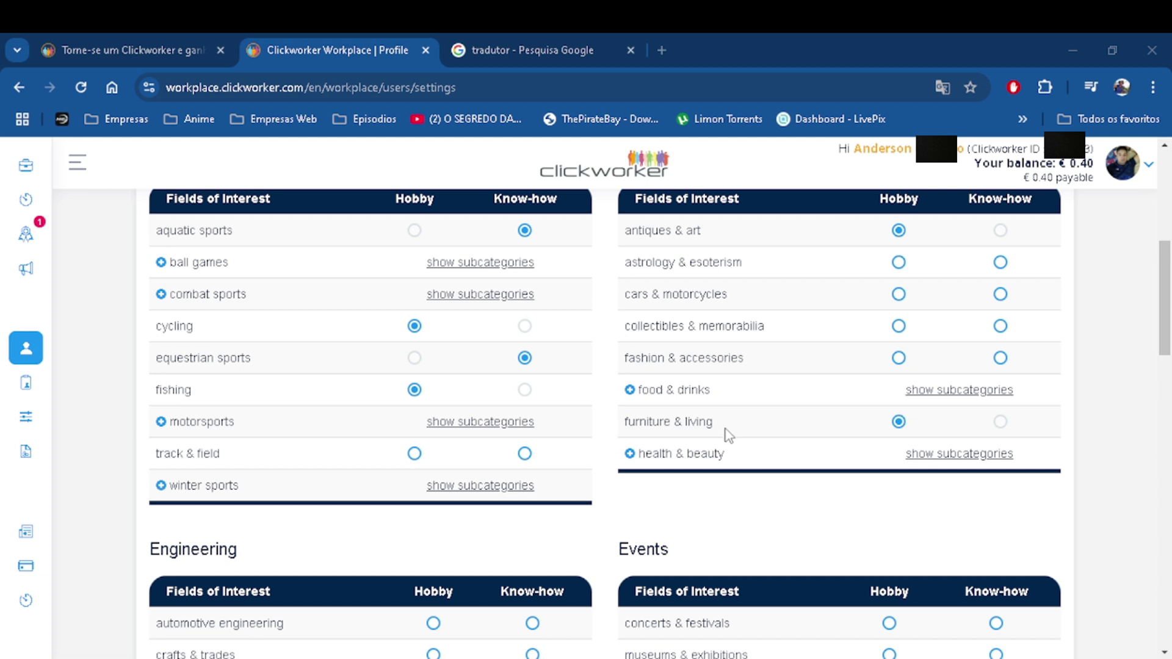
pyautogui.scroll(2, 723, 430)
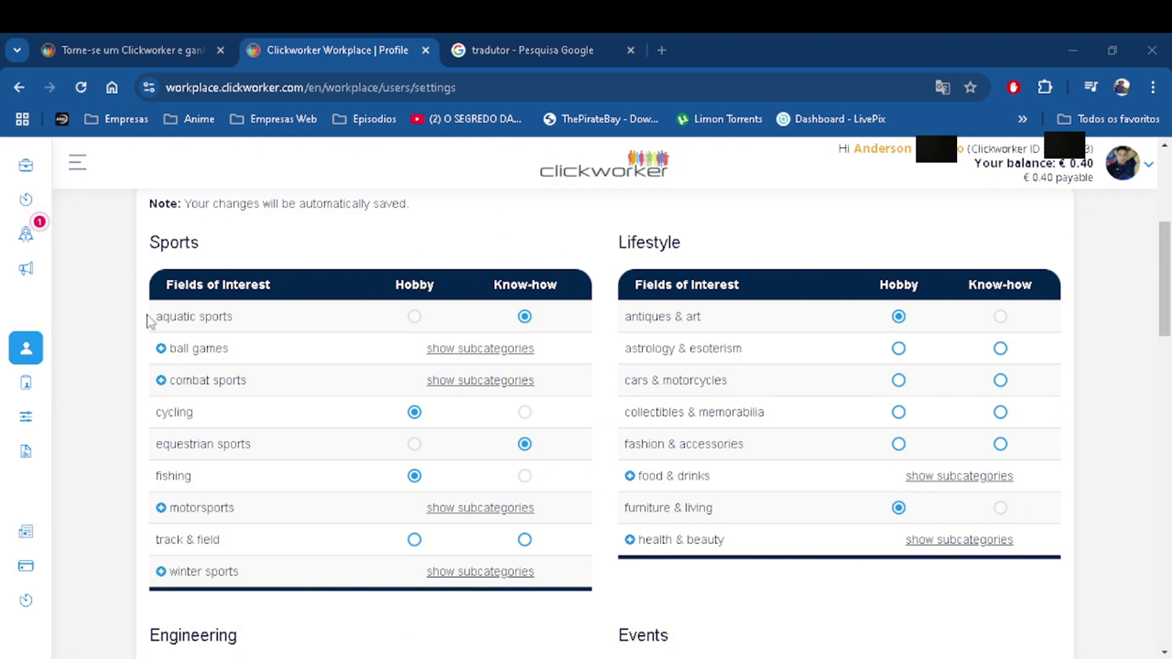
# Translate the field of interest "aquatic sports" from English to Portuguese in the Google translator tab and return to the Clickworker profile
pyautogui.moveTo(149, 316); pyautogui.dragTo(254, 316)
pyautogui.click(256, 316)
pyautogui.tripleClick(262, 321)
pyautogui.hotkey('ctrl', 'c')
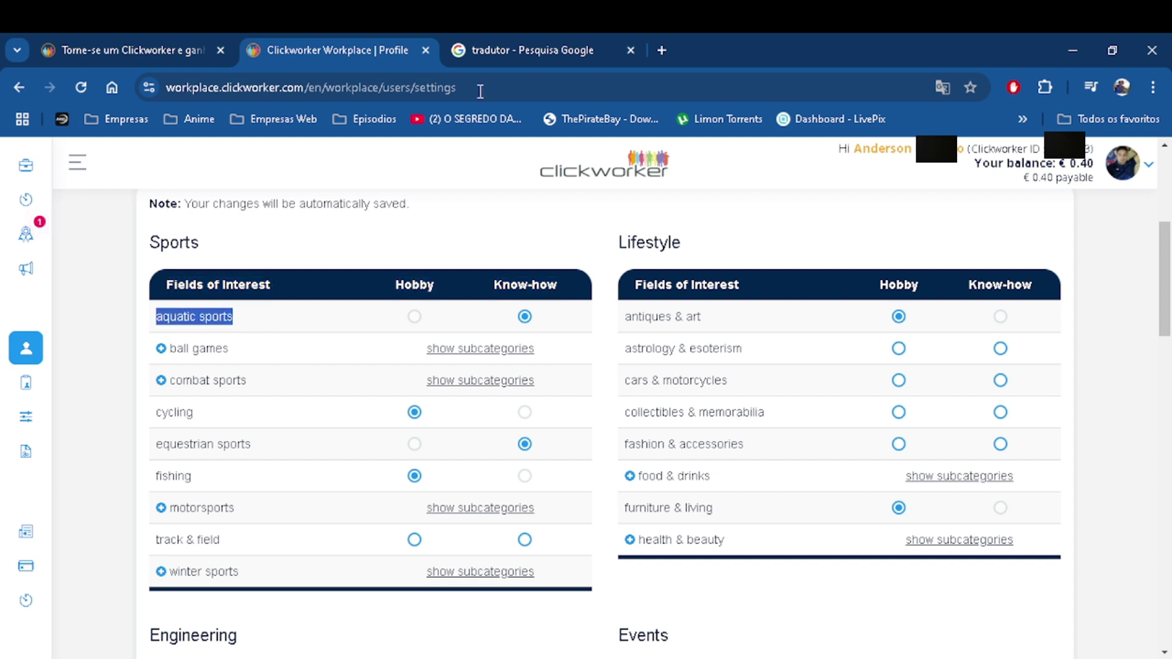
pyautogui.click(485, 48)
pyautogui.hotkey('ctrl', 'v')
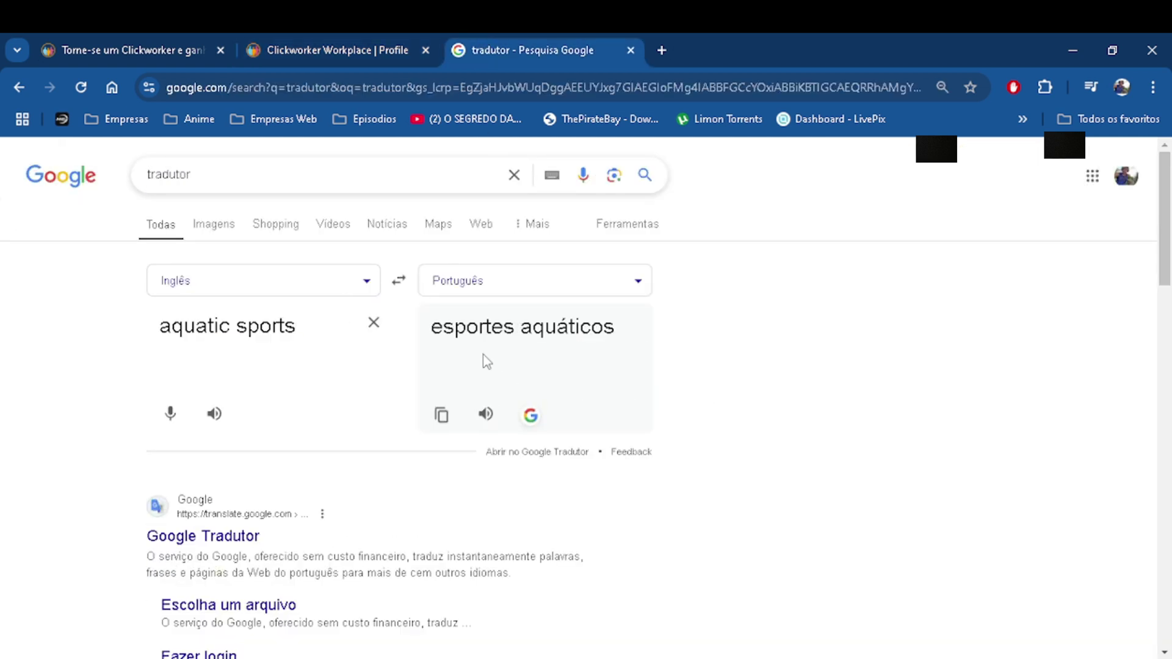
pyautogui.click(365, 46)
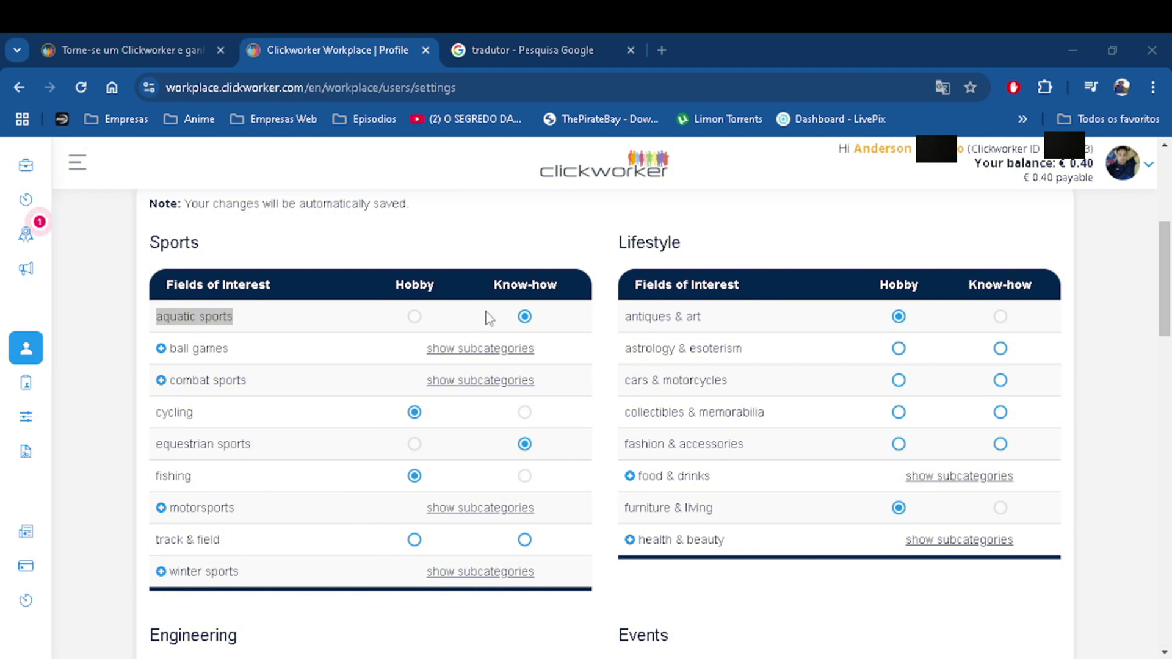
# Examine the Sports, Lifestyle, Engineering and Events fields of interest and their Hobby and Know-how selections
pyautogui.scroll(-3, 597, 329)
pyautogui.scroll(-3, 535, 482)
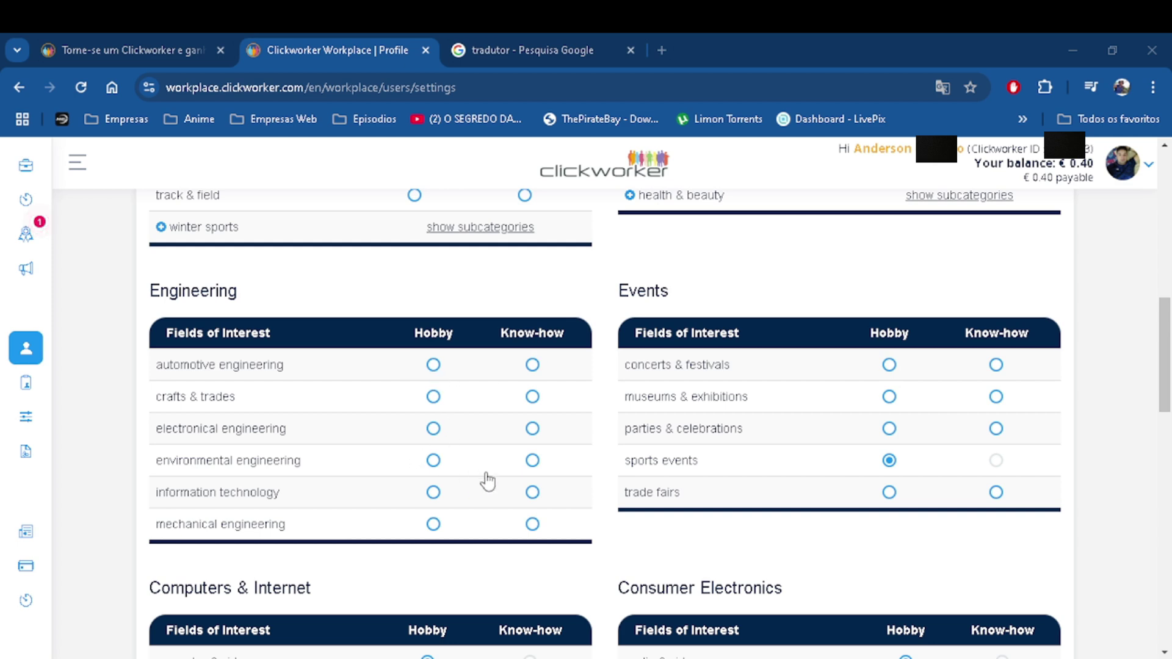
pyautogui.scroll(4, 484, 479)
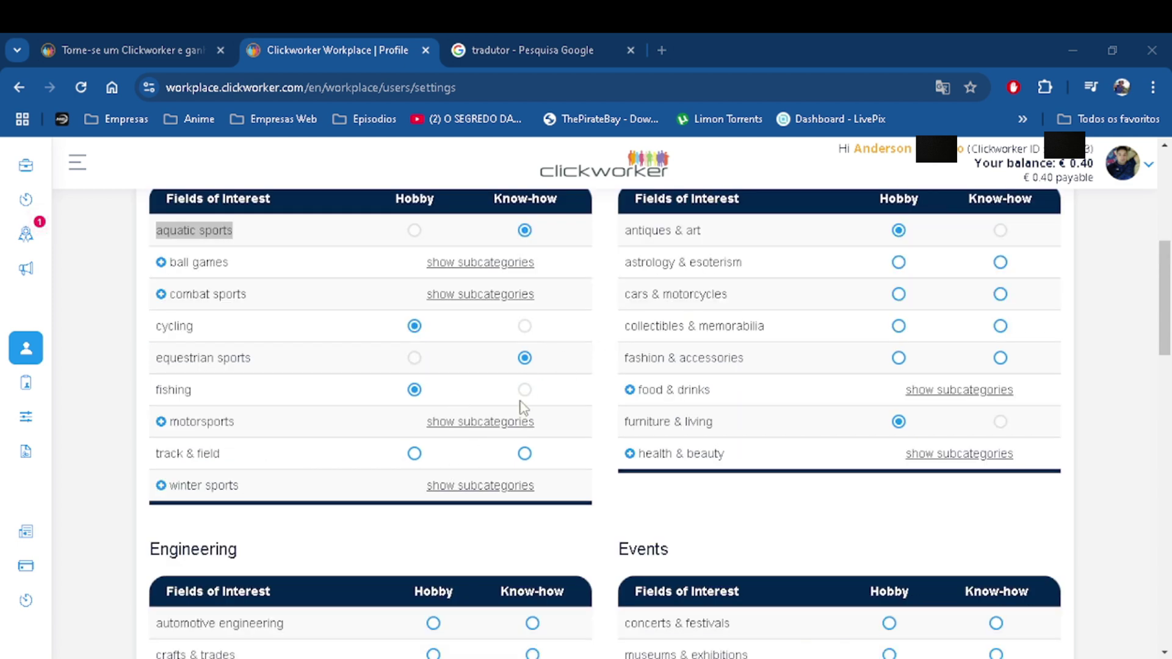
pyautogui.scroll(4, 476, 428)
pyautogui.scroll(-3, 560, 454)
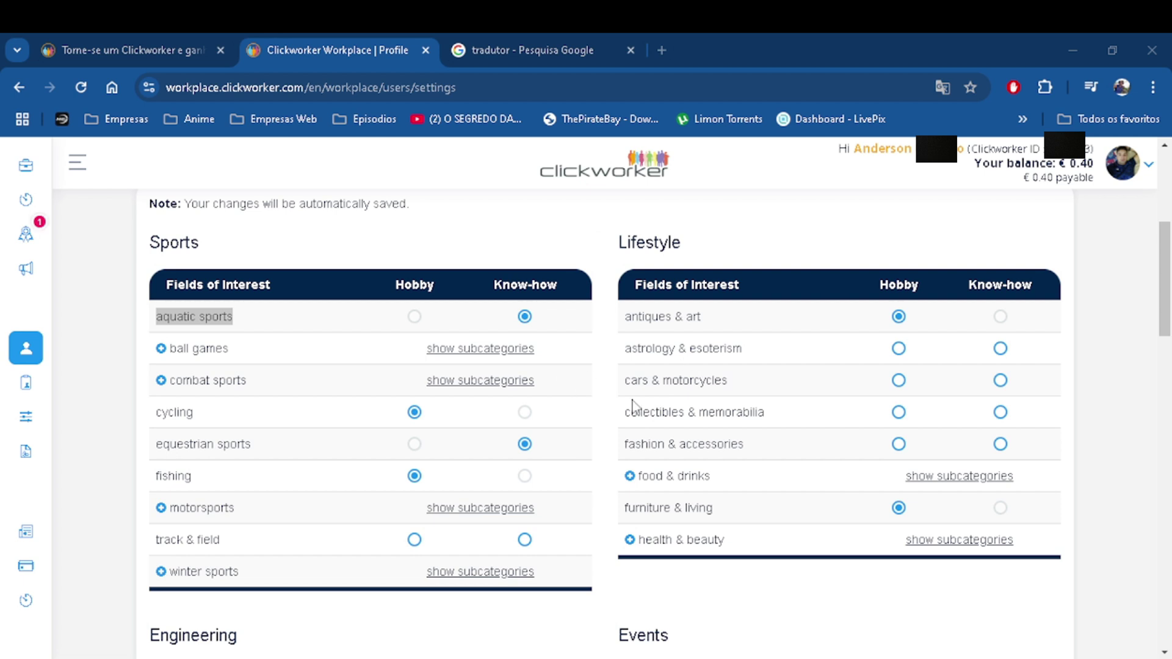
pyautogui.scroll(-6, 635, 402)
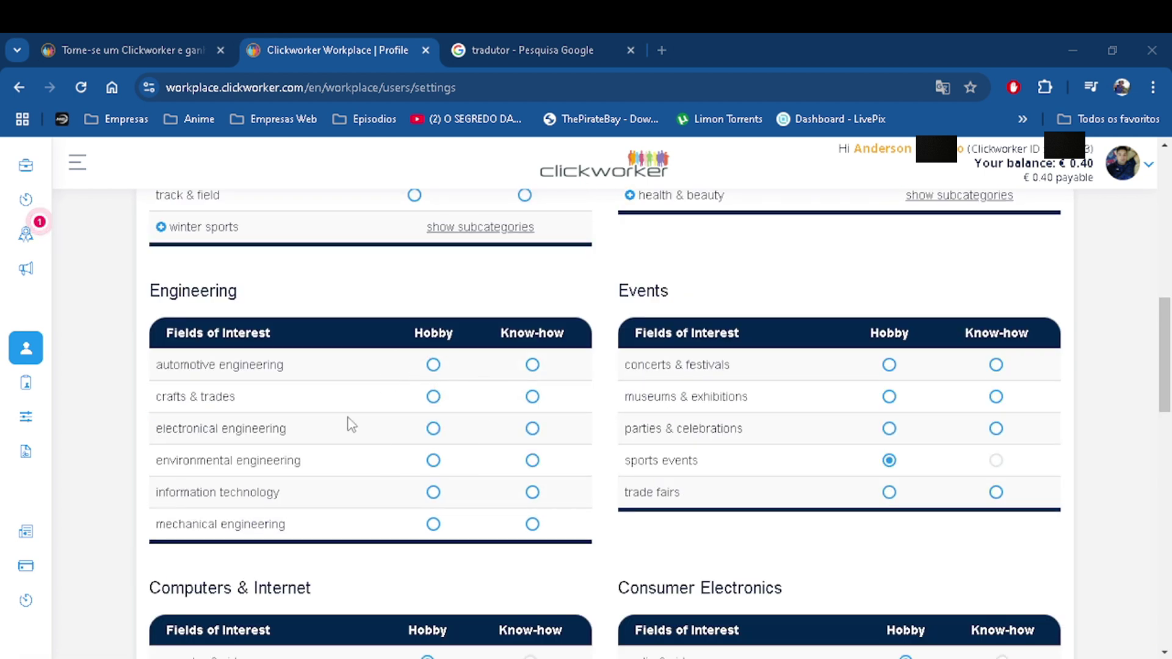
pyautogui.scroll(4, 618, 463)
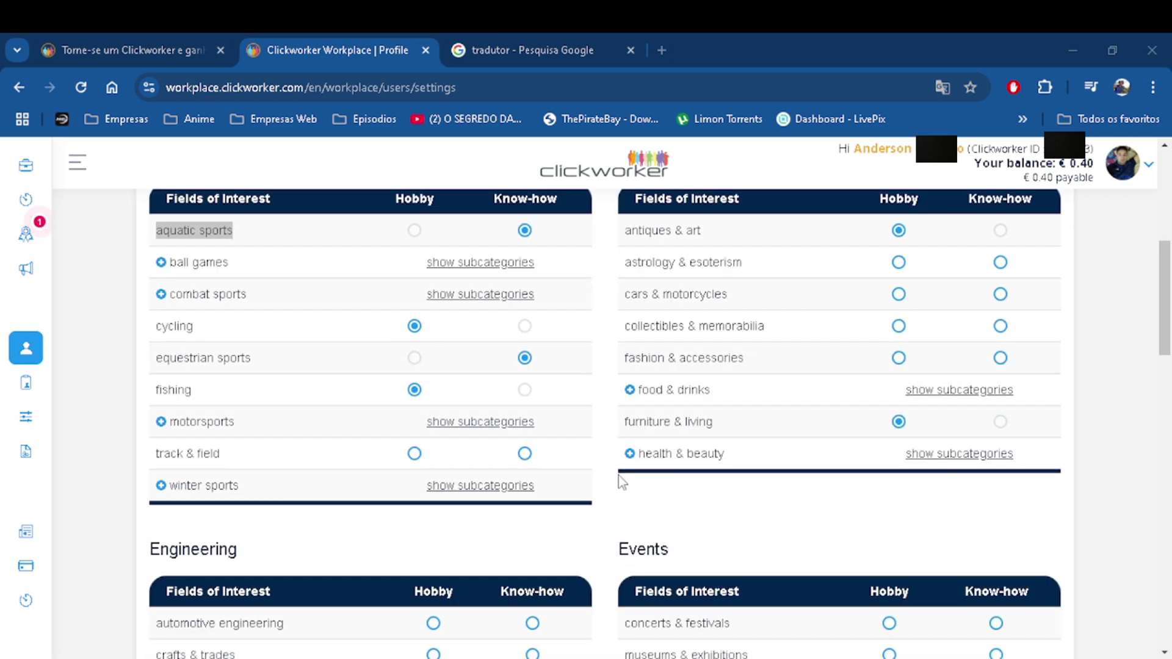
pyautogui.scroll(1, 578, 429)
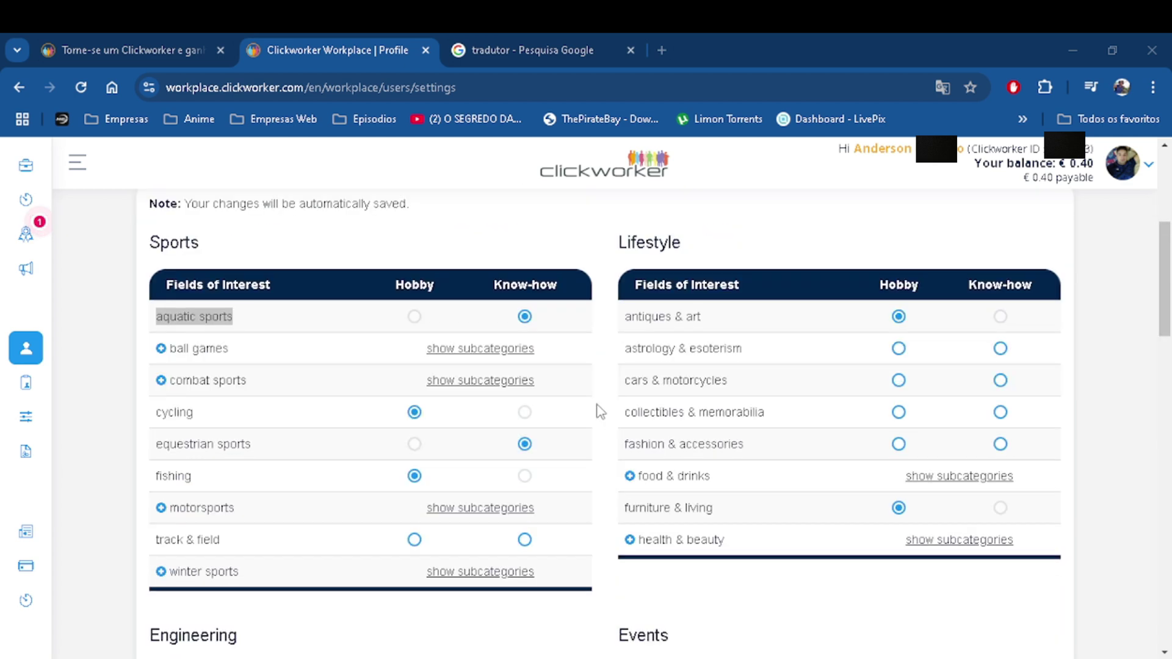
pyautogui.scroll(-1, 614, 419)
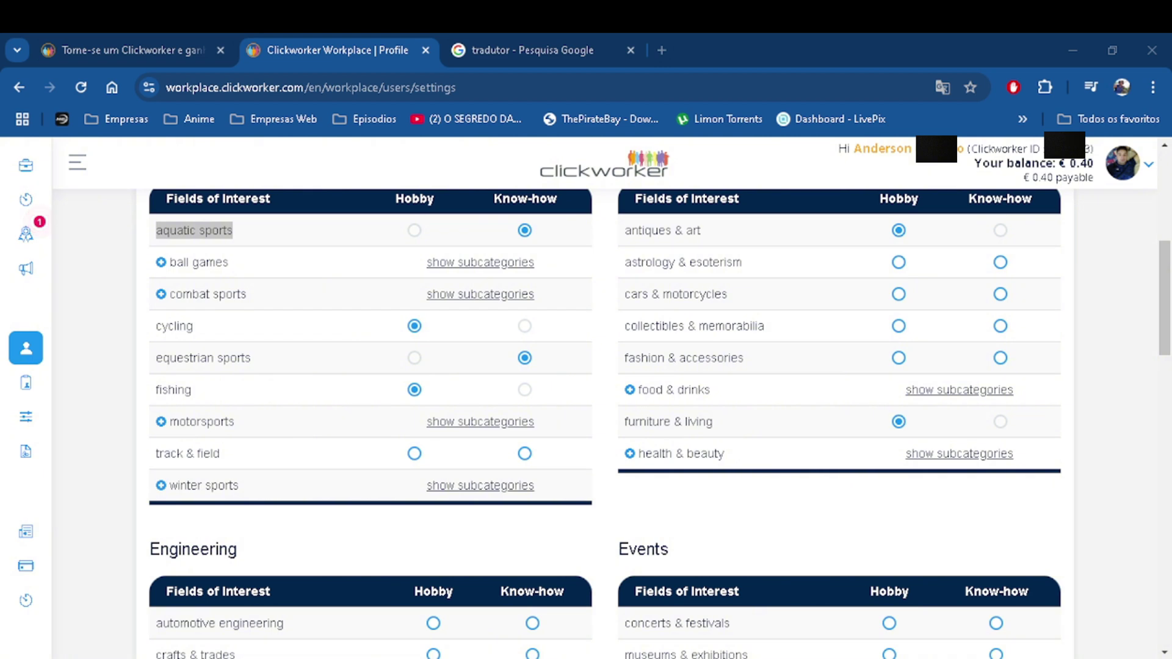
# Review the remaining hobby and know-how categories, from Computers & Internet through Science & Research and Media to Tourism and Adult Content
pyautogui.scroll(-2, 635, 334)
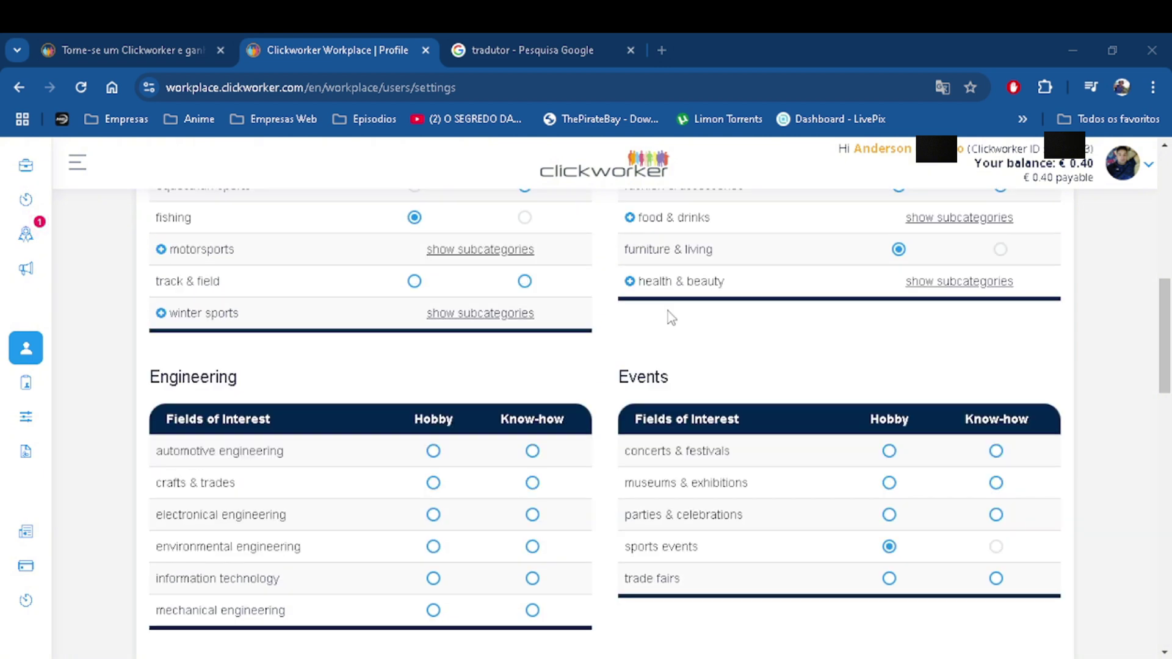
pyautogui.scroll(-2, 659, 313)
pyautogui.scroll(-1, 604, 385)
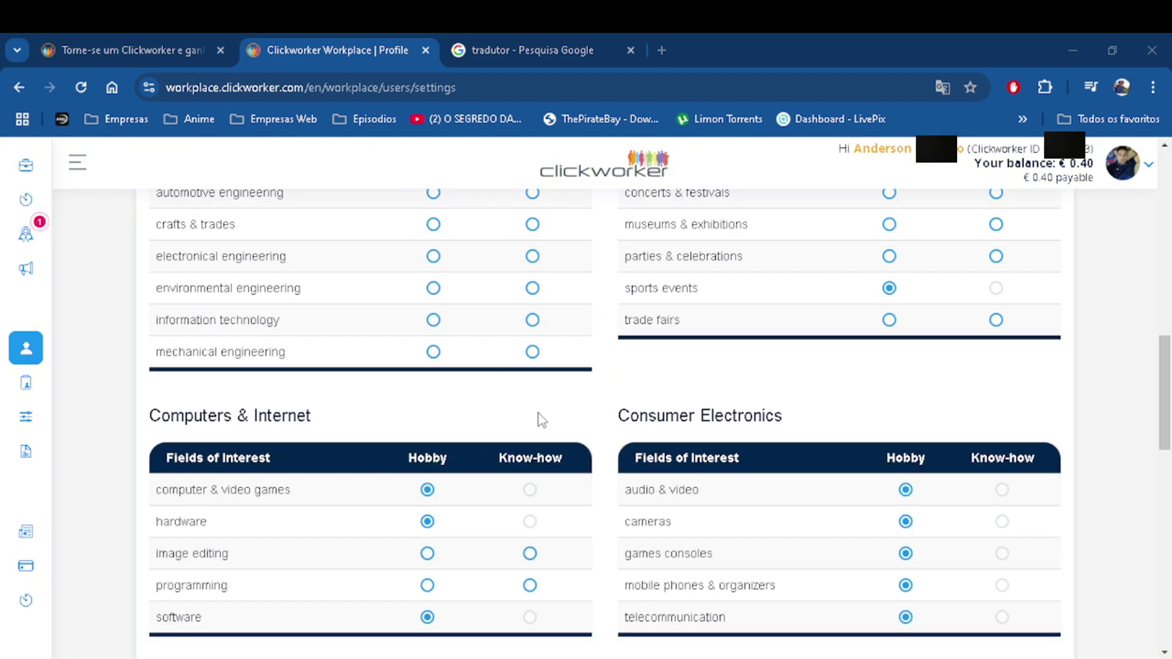
pyautogui.scroll(-2, 688, 382)
pyautogui.scroll(-2, 596, 392)
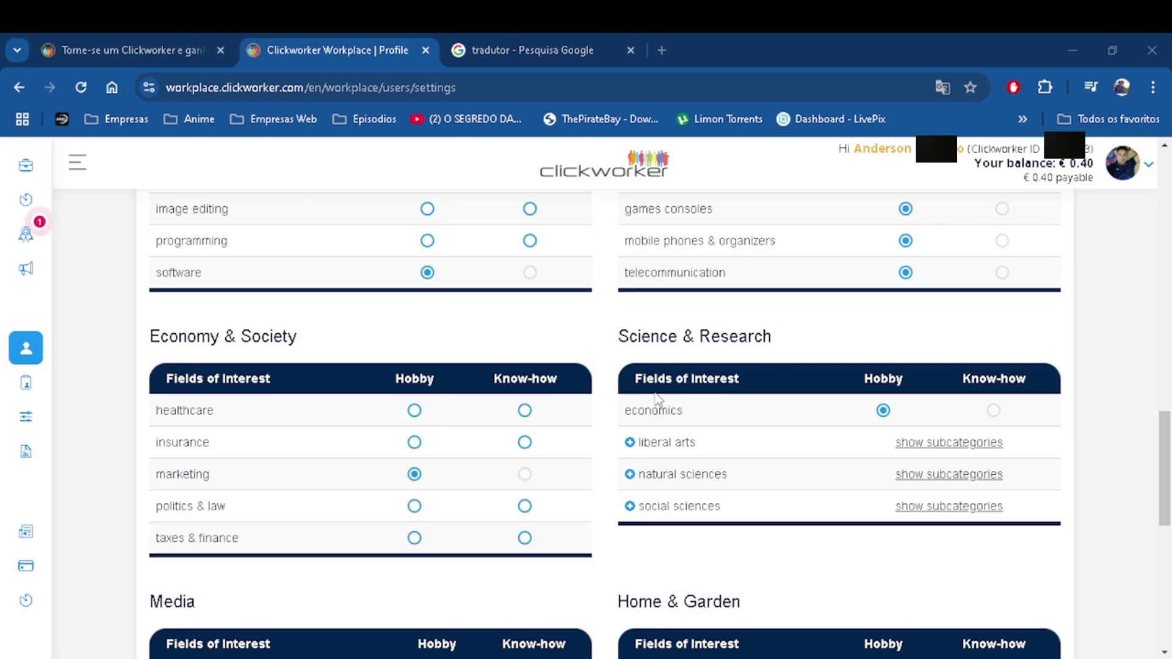
pyautogui.scroll(-3, 656, 399)
pyautogui.doubleClick(188, 352)
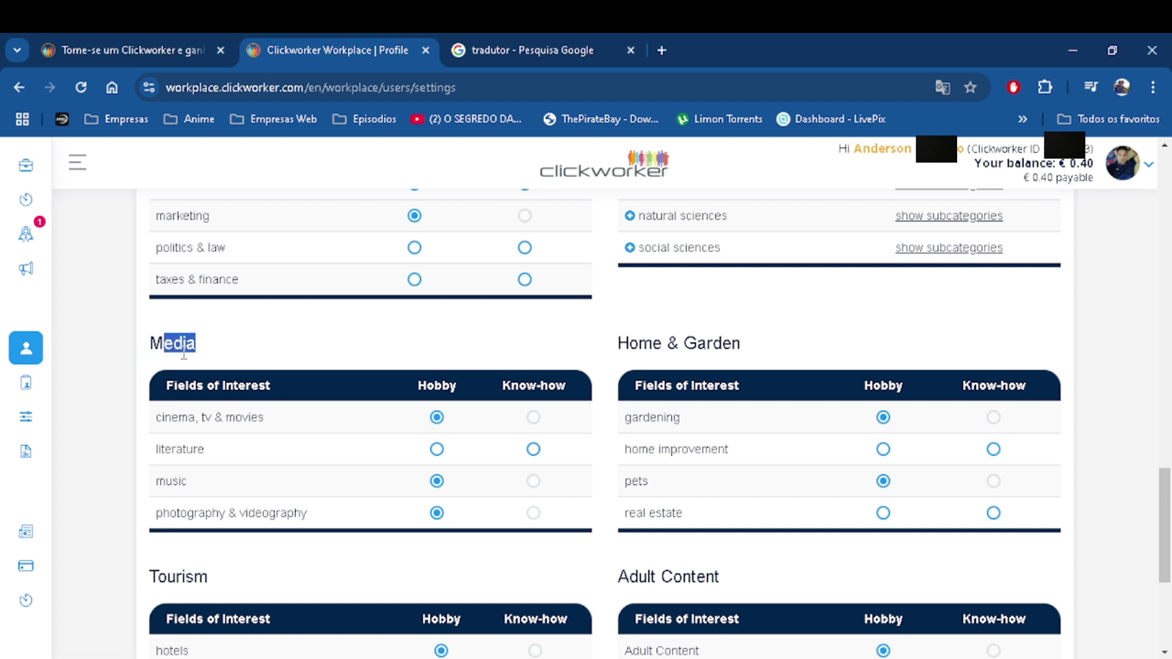
pyautogui.click(210, 354)
pyautogui.scroll(-3, 551, 414)
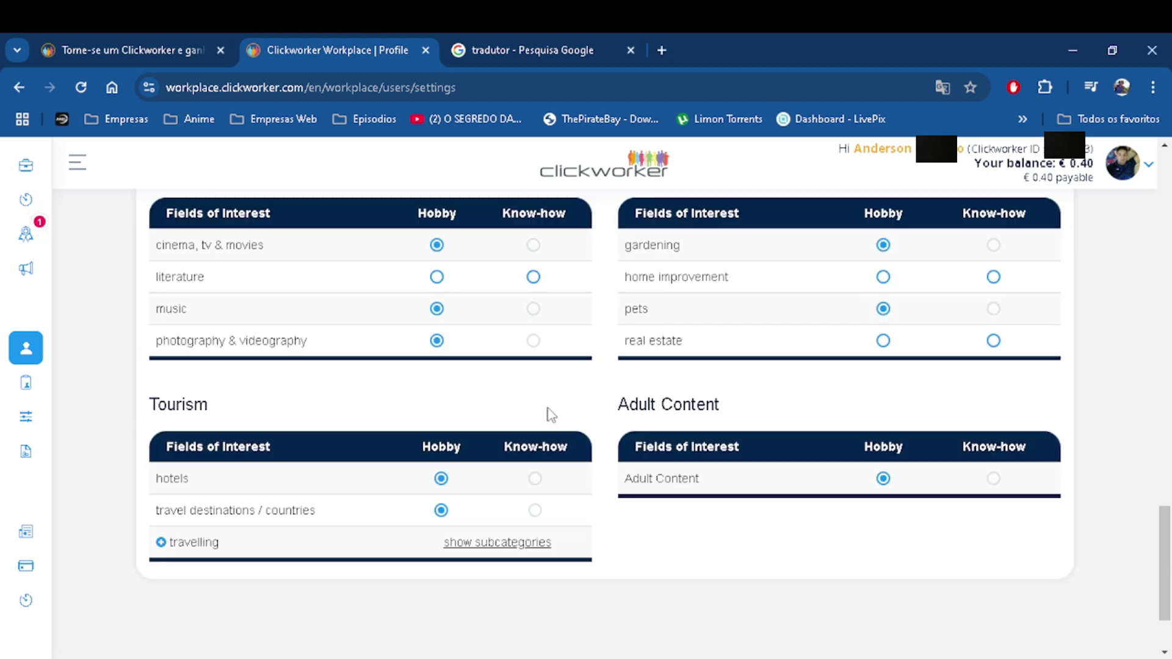
pyautogui.scroll(-2, 790, 366)
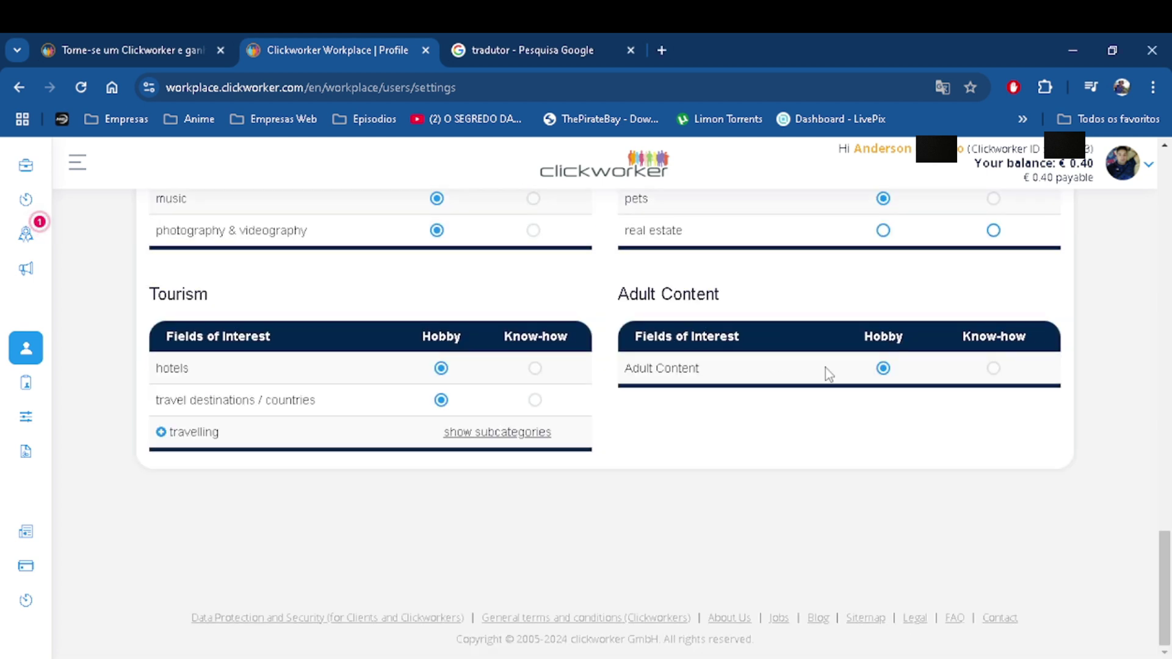
pyautogui.scroll(20, 561, 367)
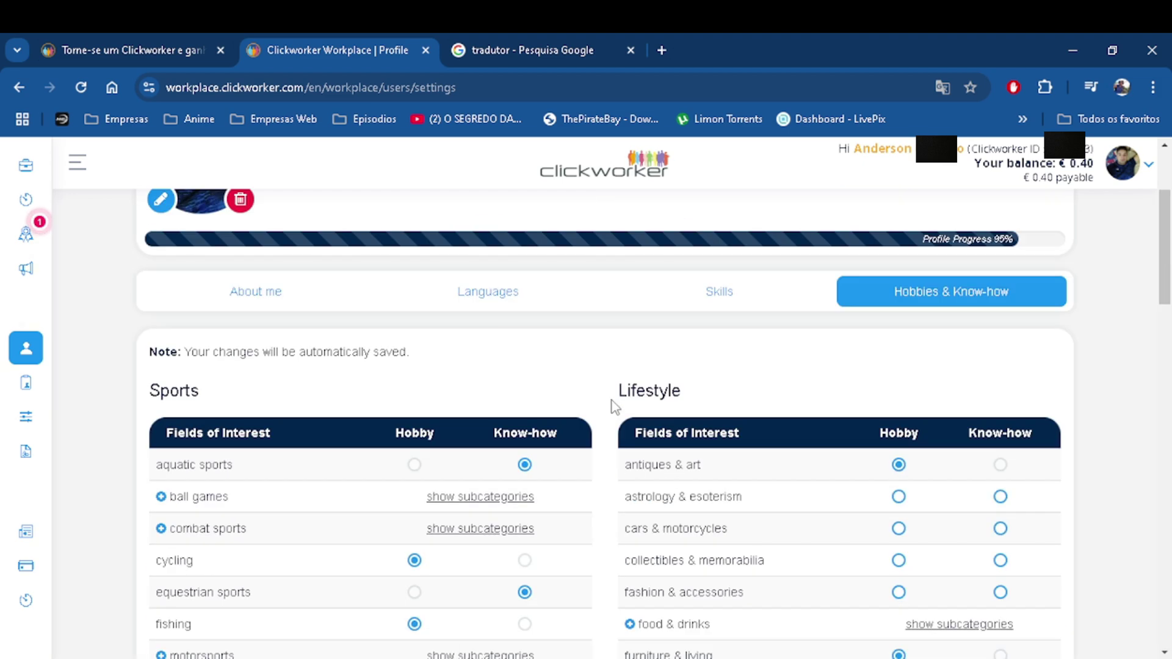
pyautogui.scroll(-5, 555, 500)
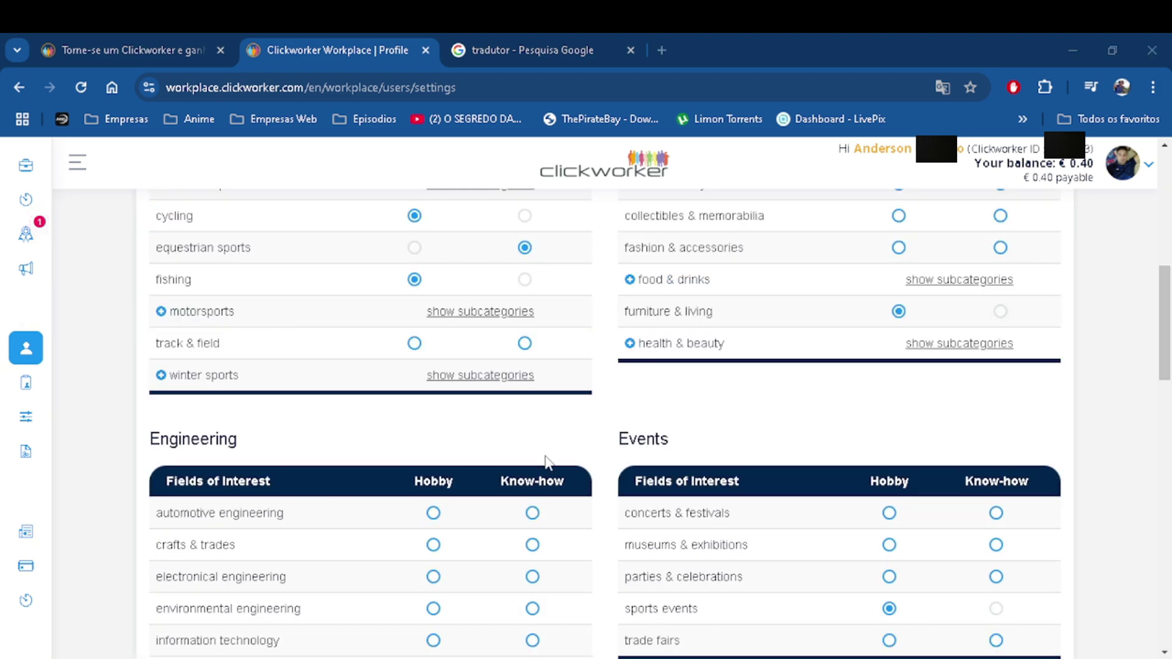
# Open the jobs page and examine the pay, time limits and job types of the offers under Available jobs
pyautogui.click(25, 165)
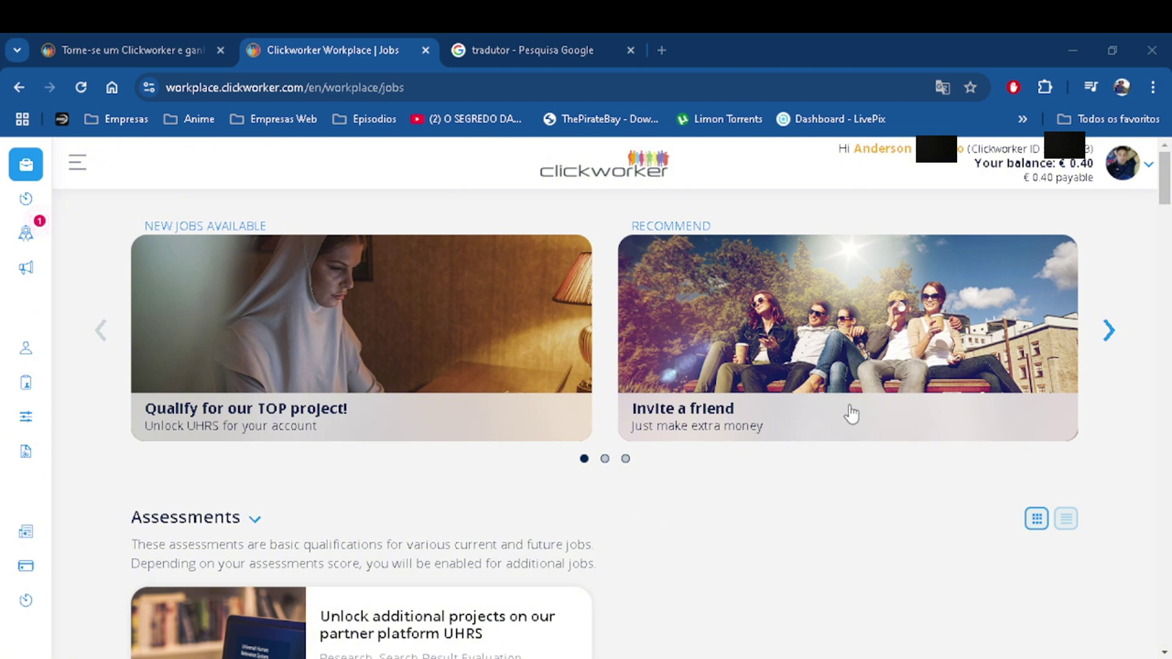
pyautogui.scroll(-1, 782, 518)
pyautogui.scroll(1, 775, 515)
pyautogui.scroll(-3, 803, 411)
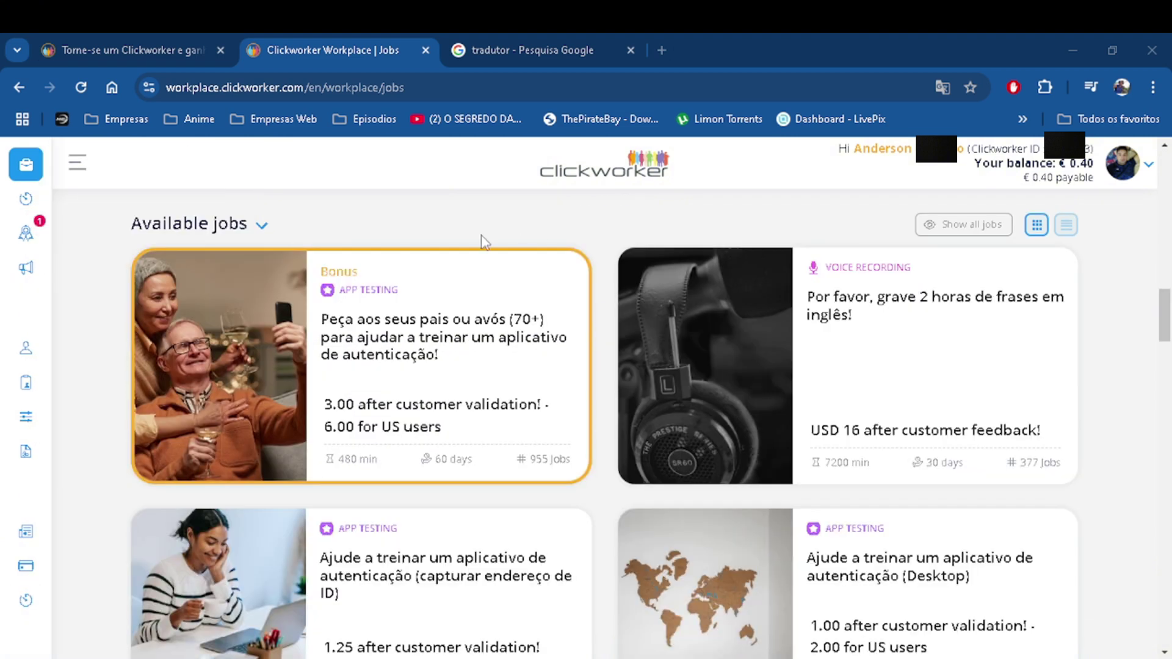
pyautogui.scroll(-3, 690, 349)
pyautogui.scroll(-6, 689, 349)
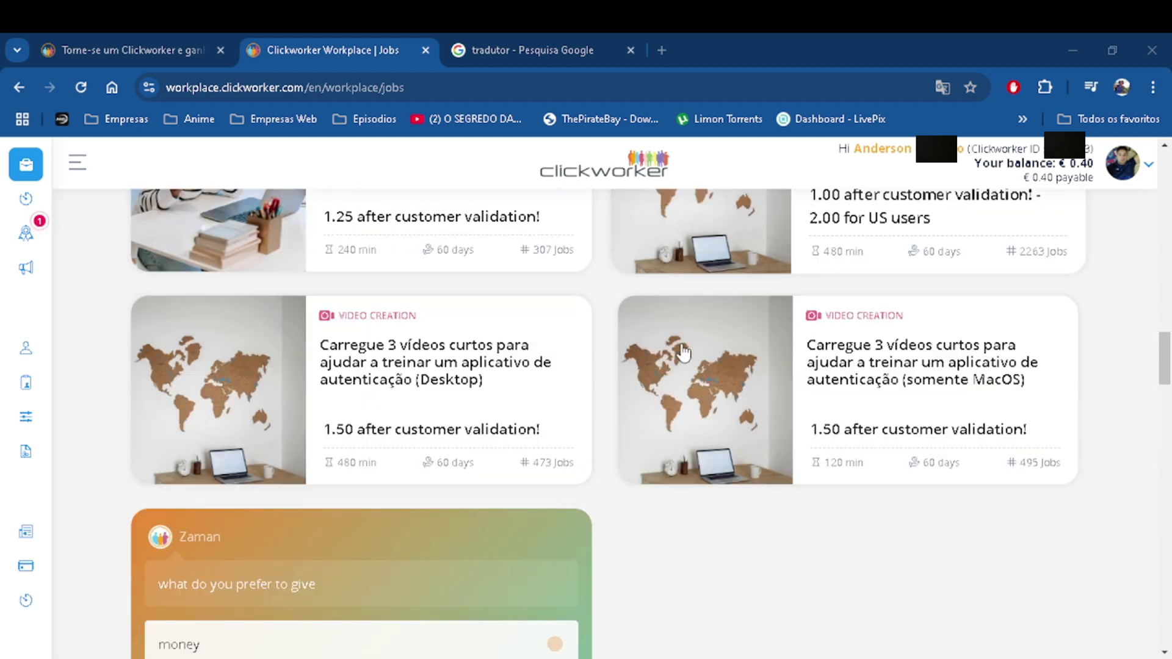
pyautogui.scroll(10, 684, 352)
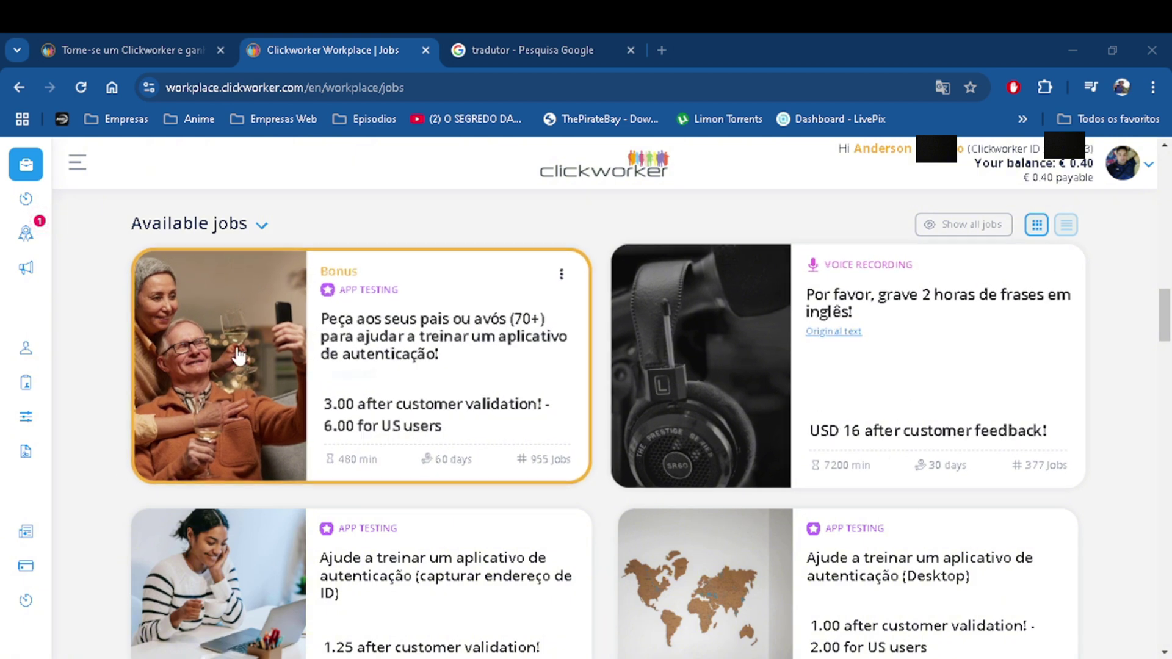
pyautogui.scroll(-1, 424, 385)
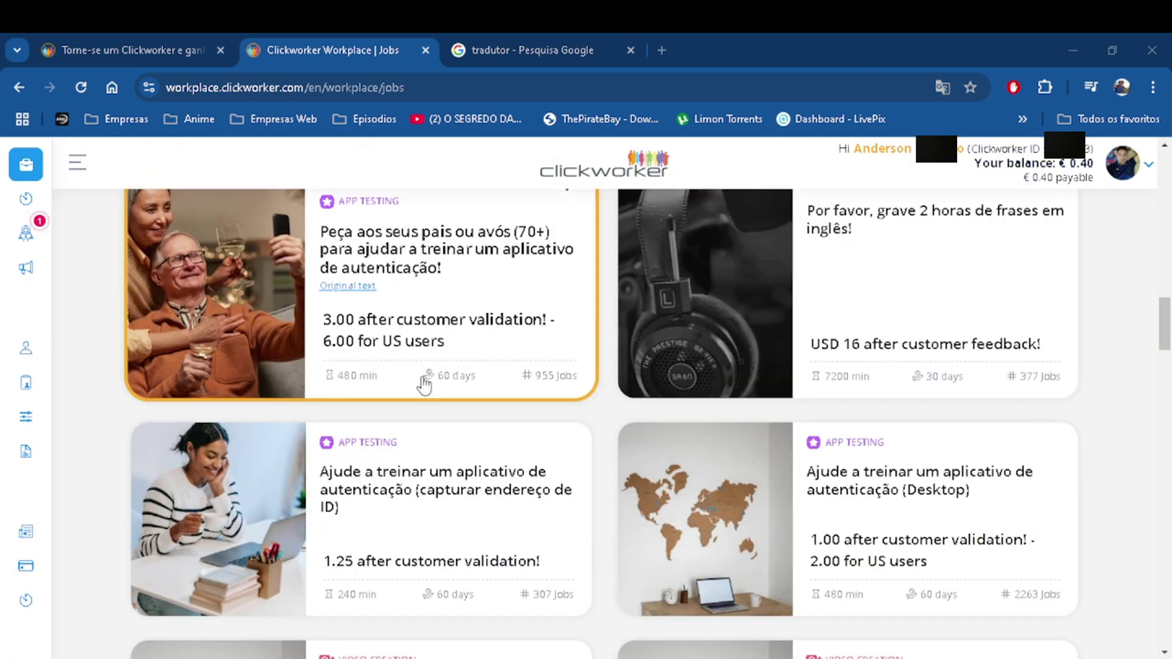
pyautogui.scroll(2, 432, 359)
pyautogui.scroll(-1, 433, 360)
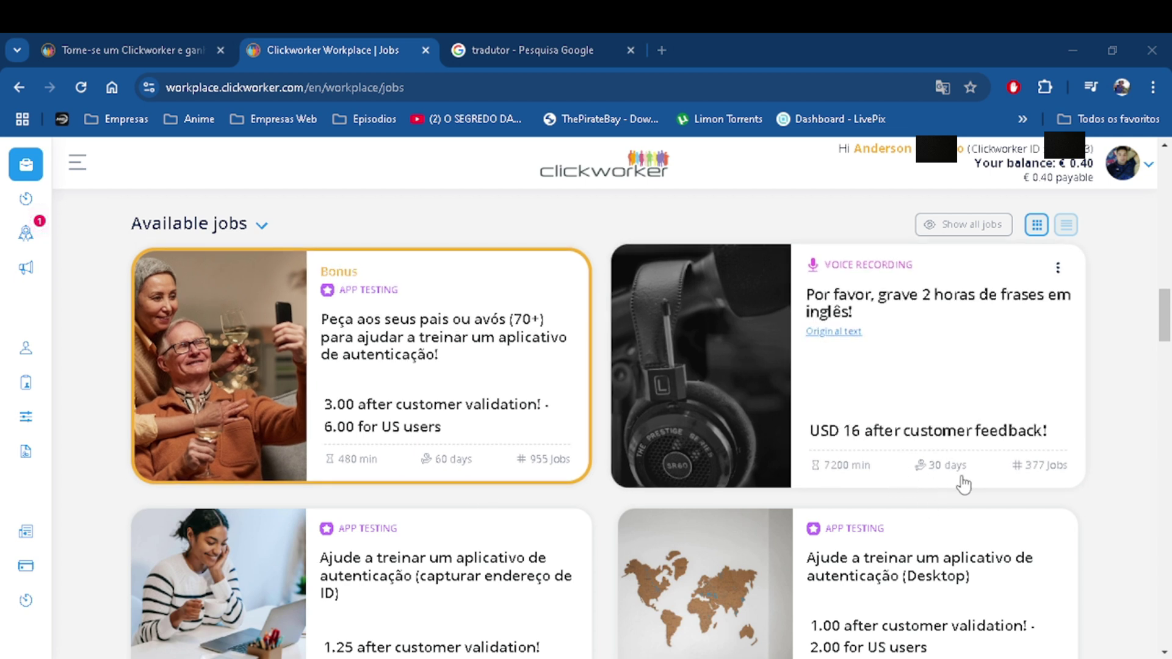
pyautogui.scroll(-3, 937, 479)
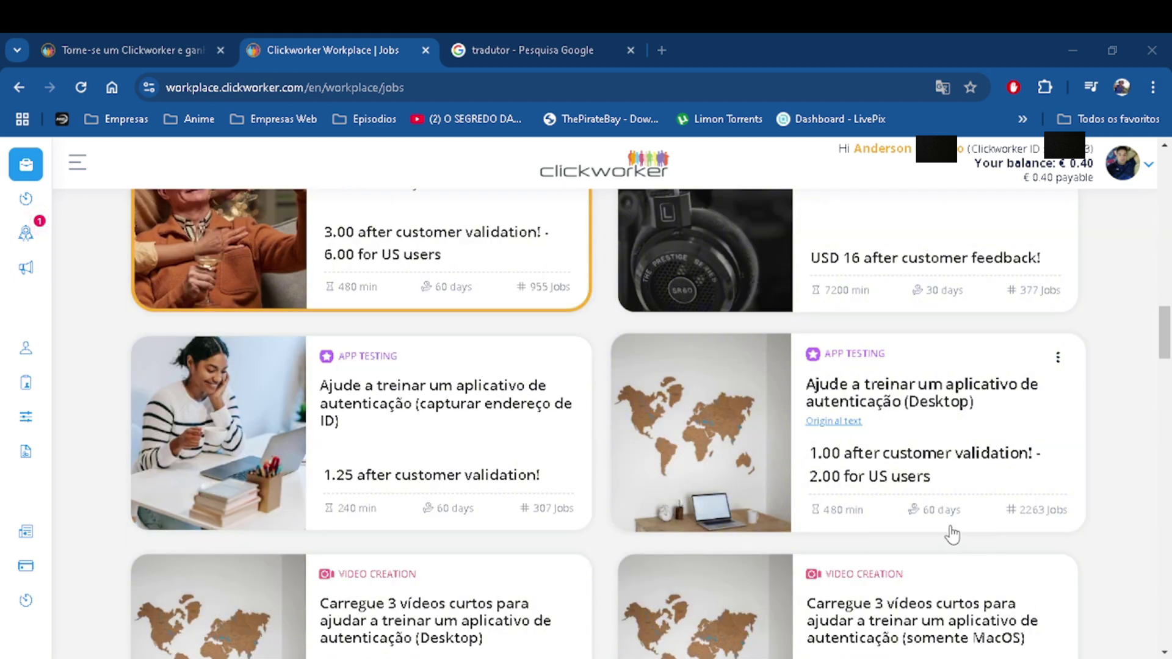
pyautogui.scroll(3, 537, 513)
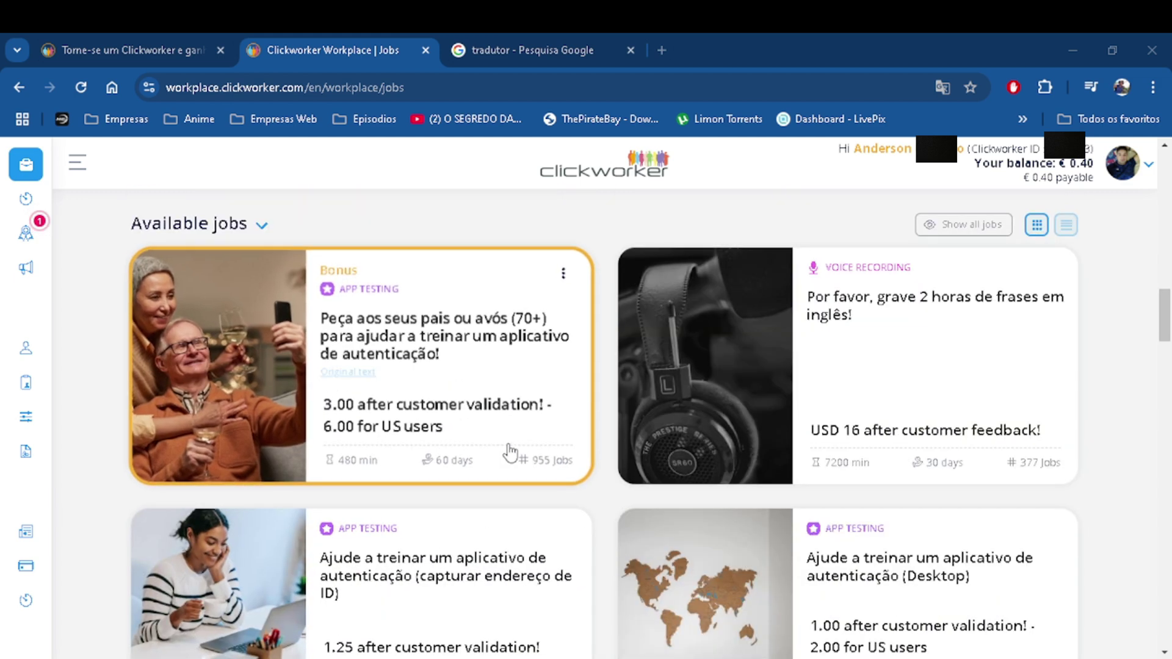
# Examine the partner platform offers, including the CPX, TapResearch, BitLabs, PureSpectrum and Inbrain surveys and the ayeT-Studios tests
pyautogui.scroll(-10, 502, 239)
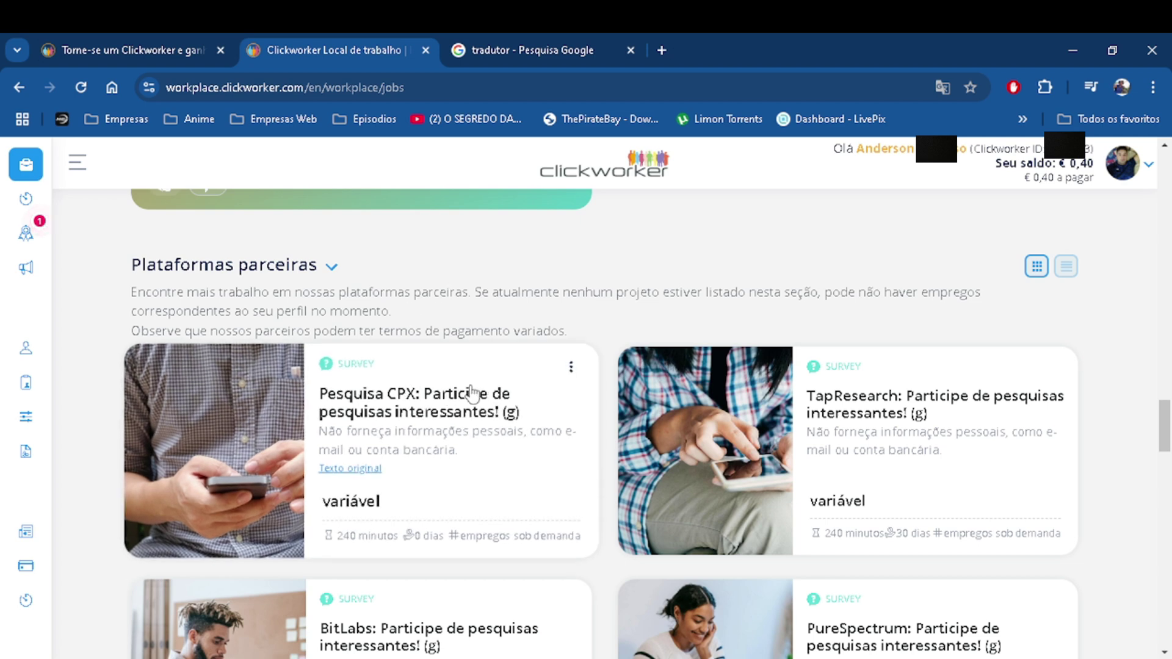
pyautogui.scroll(-7, 479, 314)
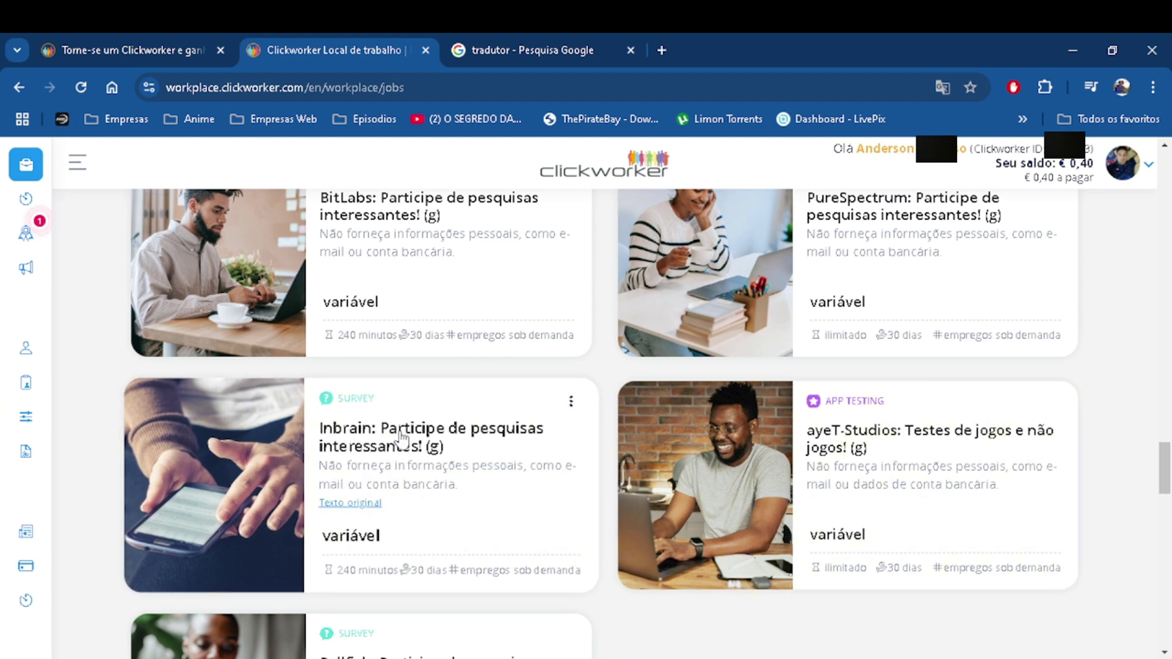
pyautogui.scroll(4, 311, 427)
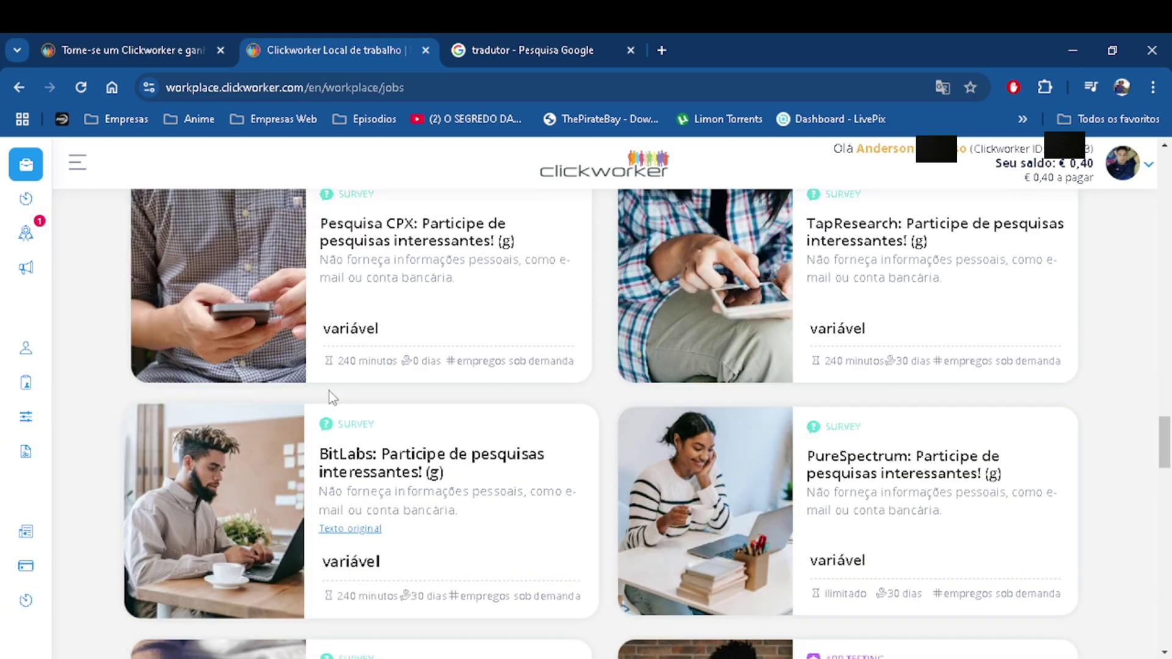
pyautogui.scroll(1, 427, 354)
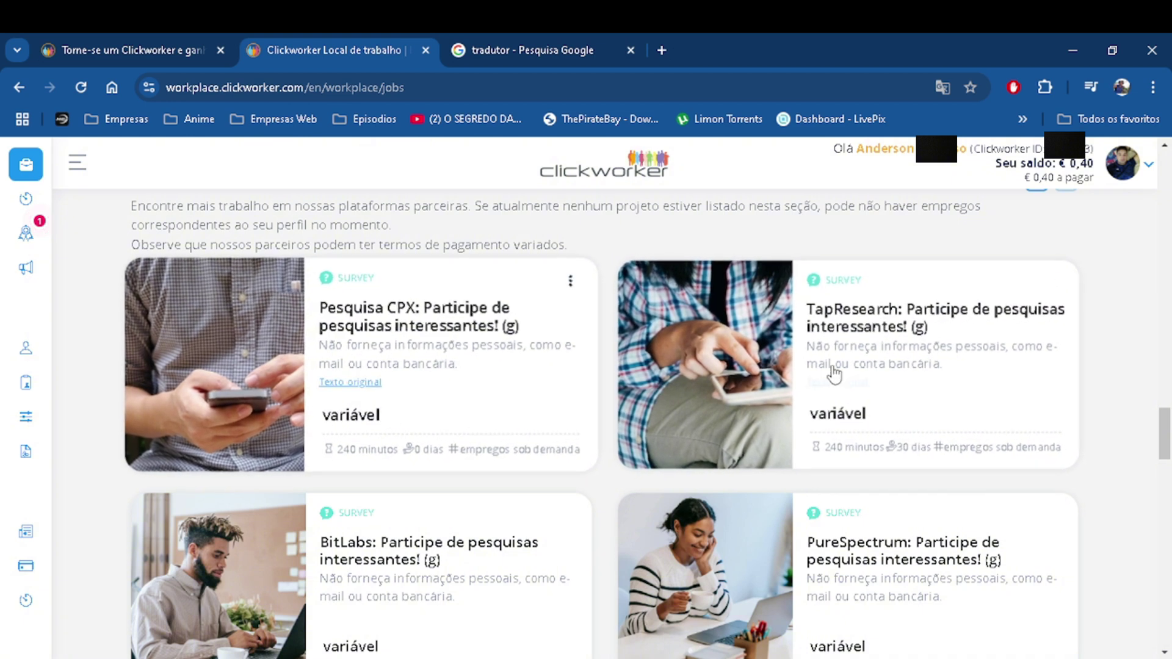
pyautogui.scroll(-3, 455, 472)
pyautogui.scroll(-5, 482, 460)
pyautogui.scroll(6, 476, 449)
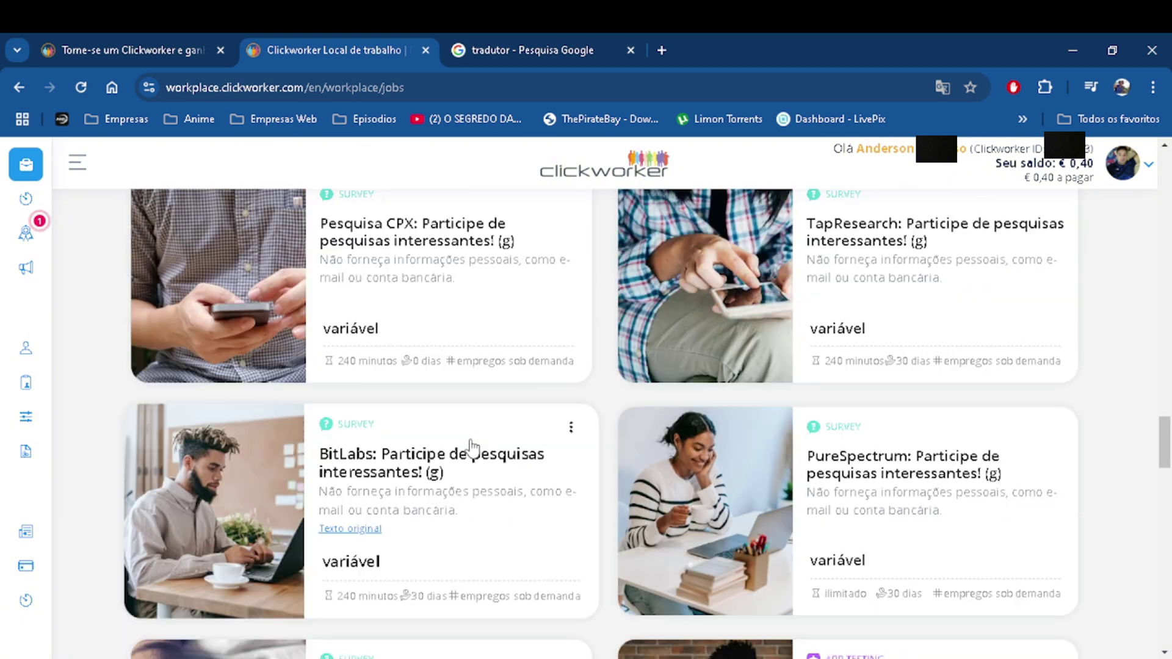
pyautogui.scroll(1, 550, 423)
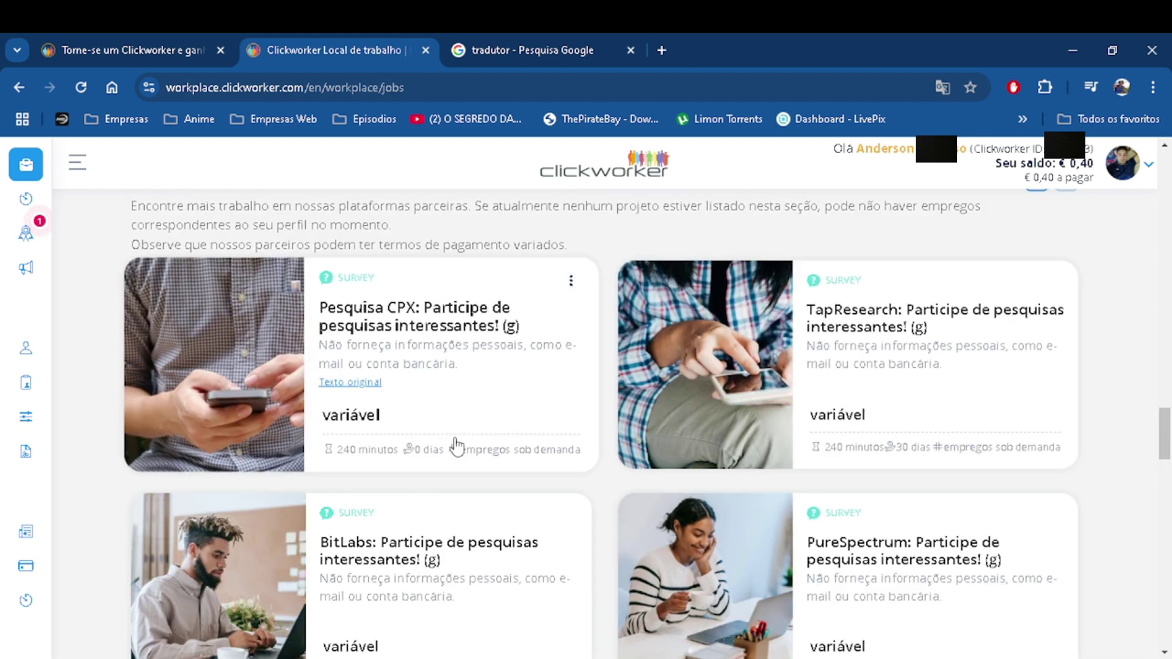
# Open the assessment that unlocks additional projects on the UHRS partner platform
pyautogui.scroll(10, 391, 512)
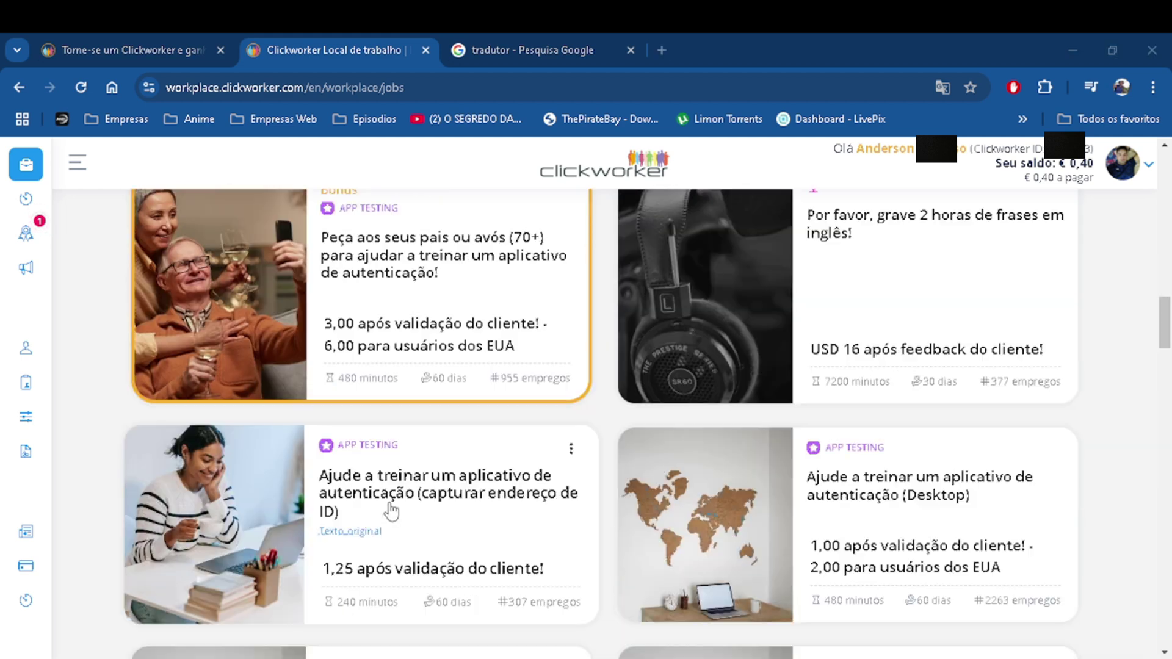
pyautogui.scroll(6, 388, 517)
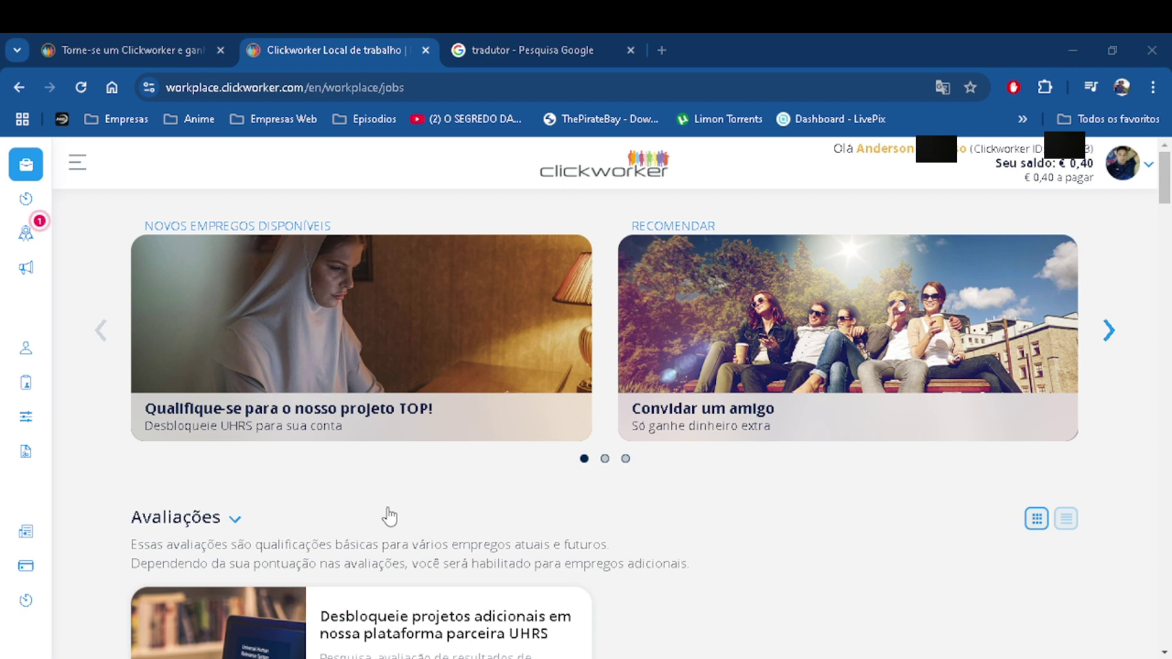
pyautogui.scroll(-12, 388, 517)
pyautogui.scroll(5, 387, 517)
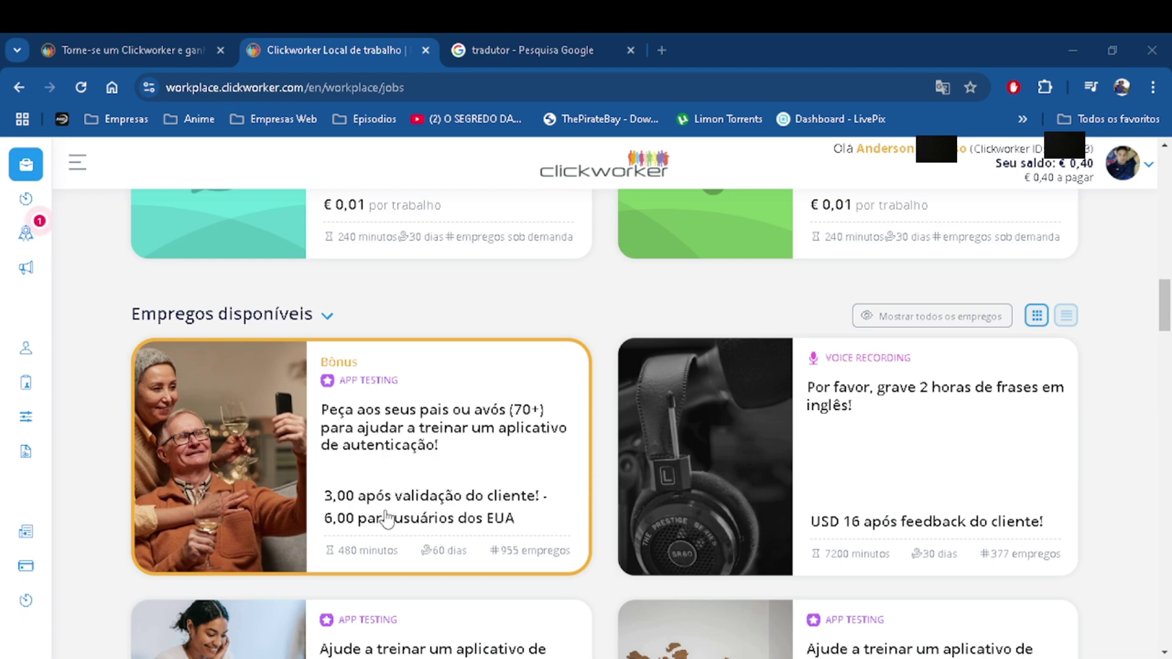
pyautogui.scroll(12, 386, 518)
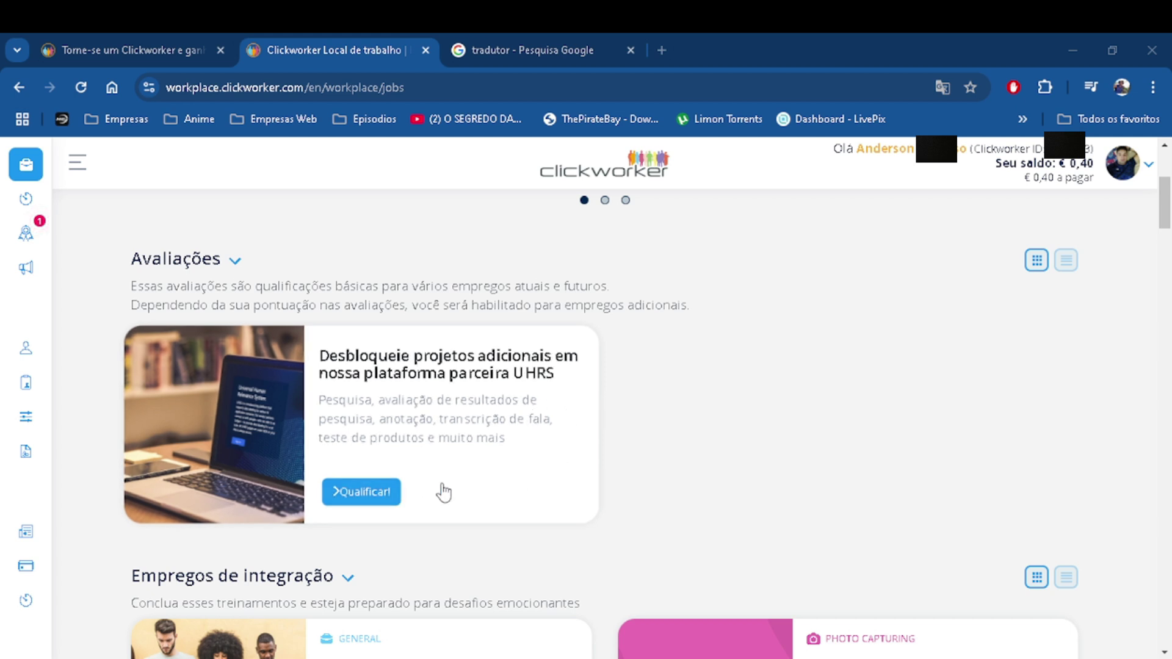
pyautogui.click(361, 492)
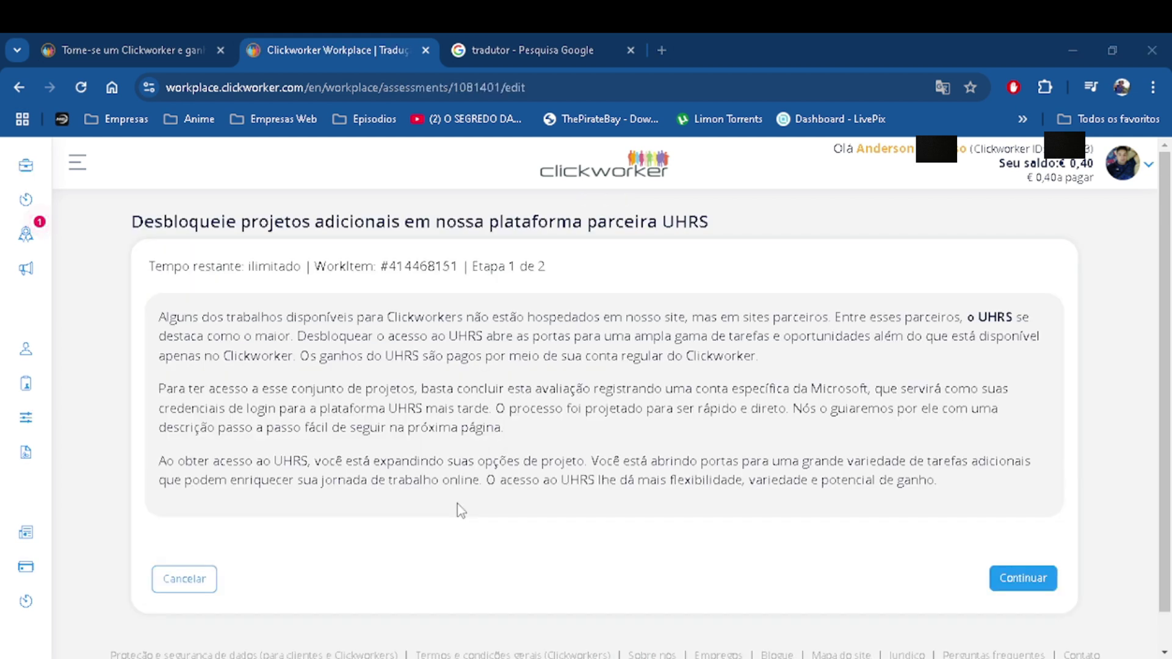